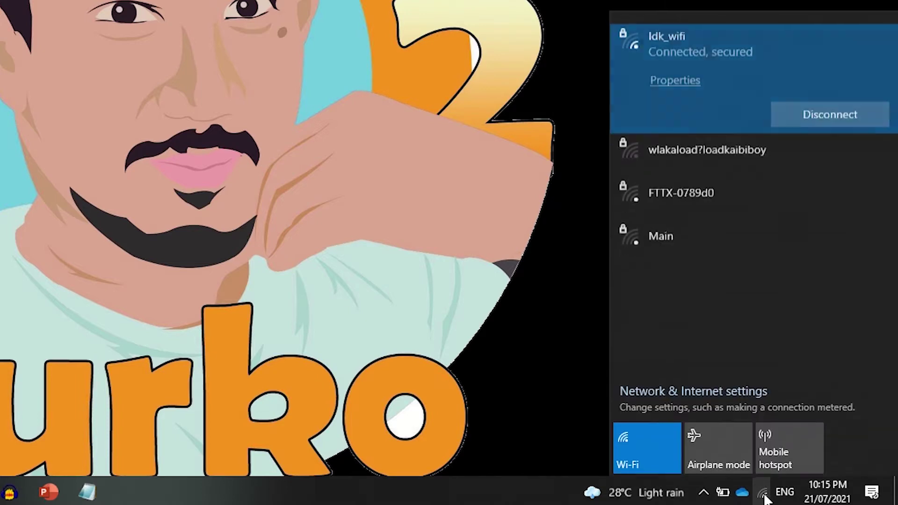
Step: Turn off Wi-Fi on the computer and refresh the desktop
click(636, 447)
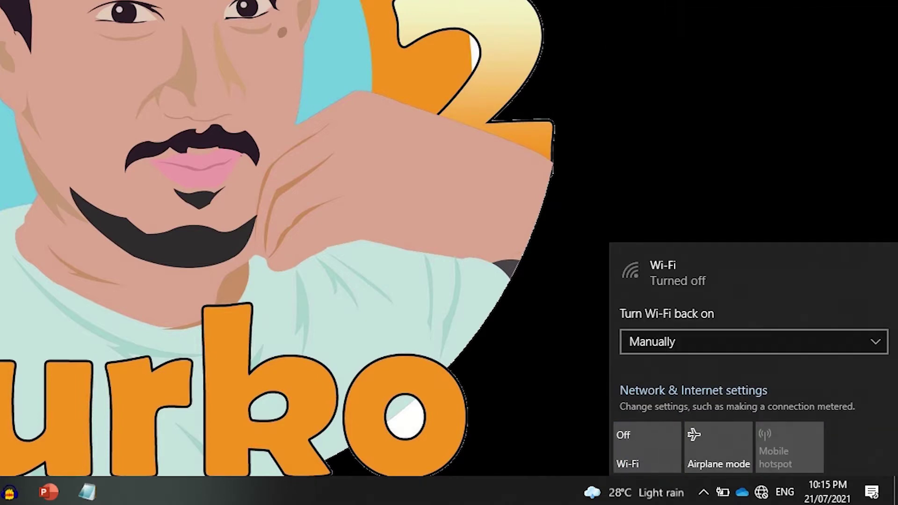
key(Escape)
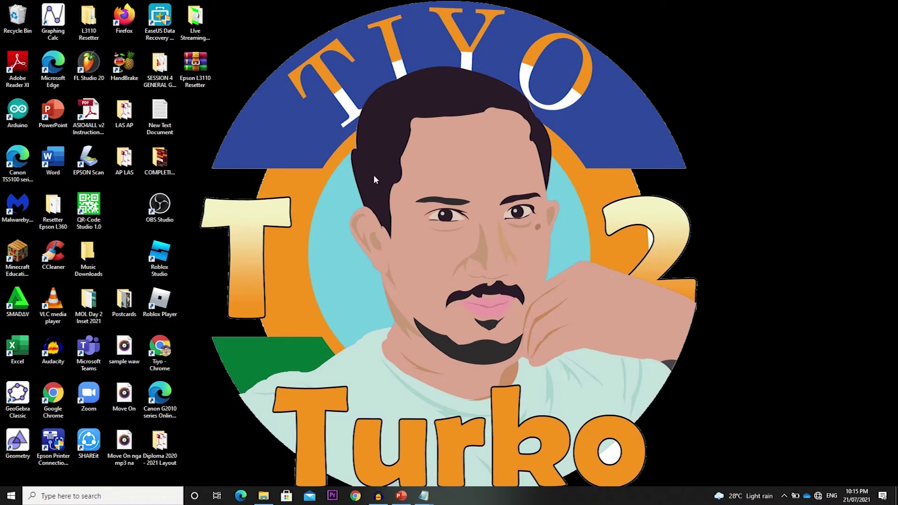
right_click(259, 41)
click(280, 68)
Step: End the Smadav USB Antivirus process in Task Manager and minimize the Task Manager window
right_click(9, 500)
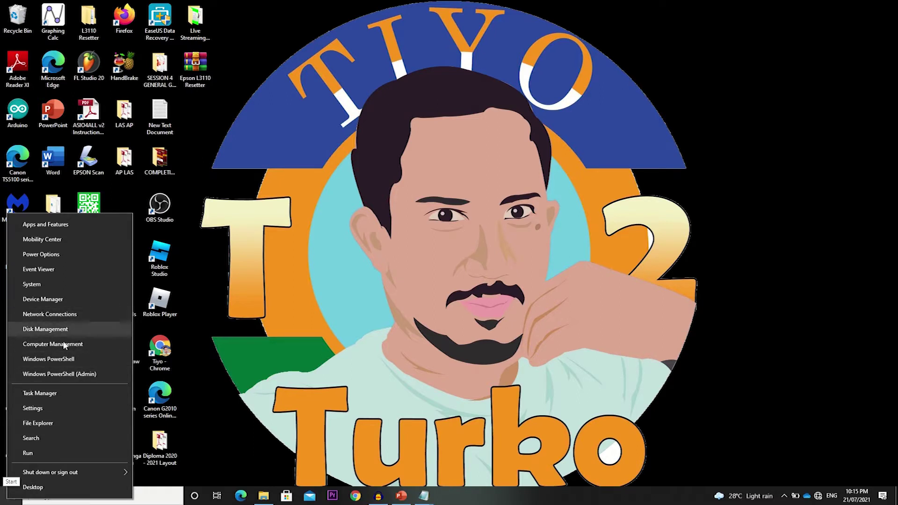
click(54, 394)
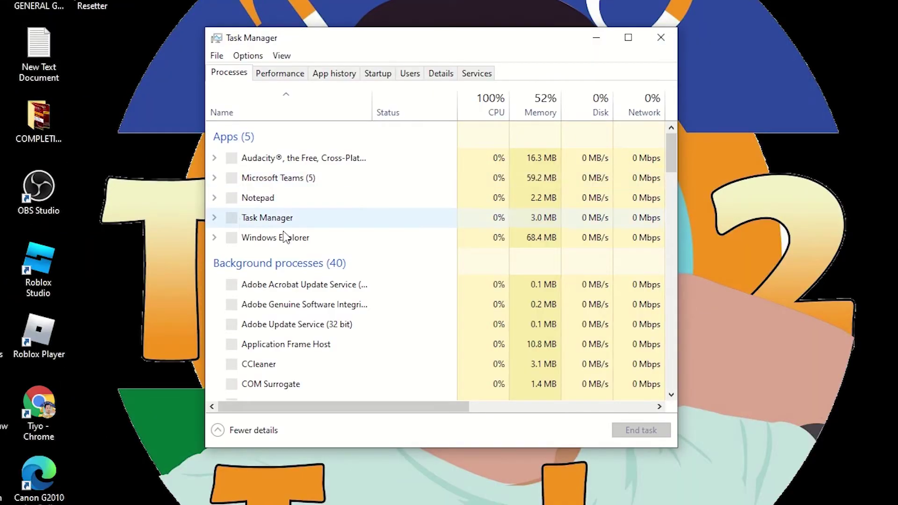
click(246, 259)
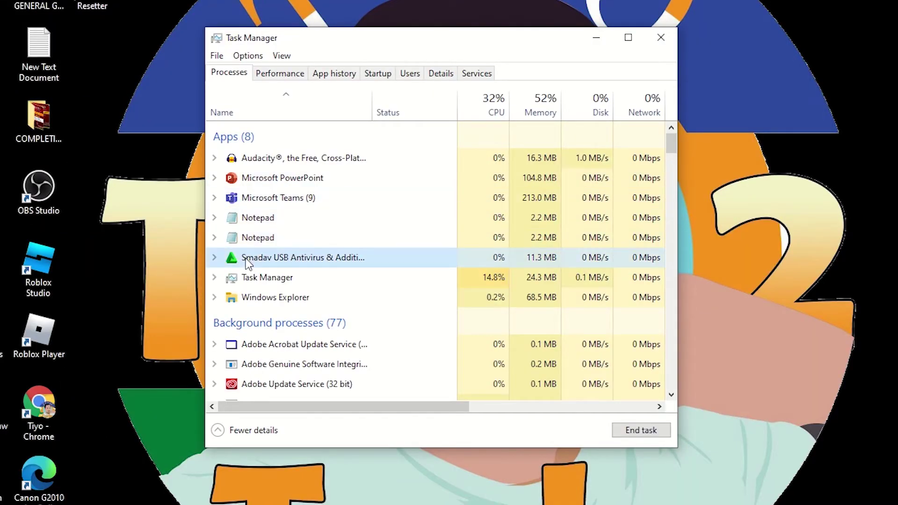
click(654, 433)
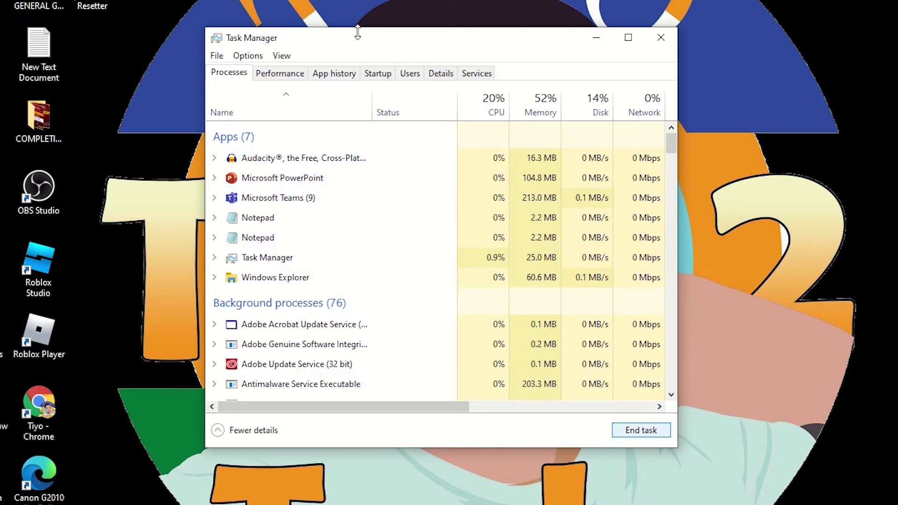
click(595, 38)
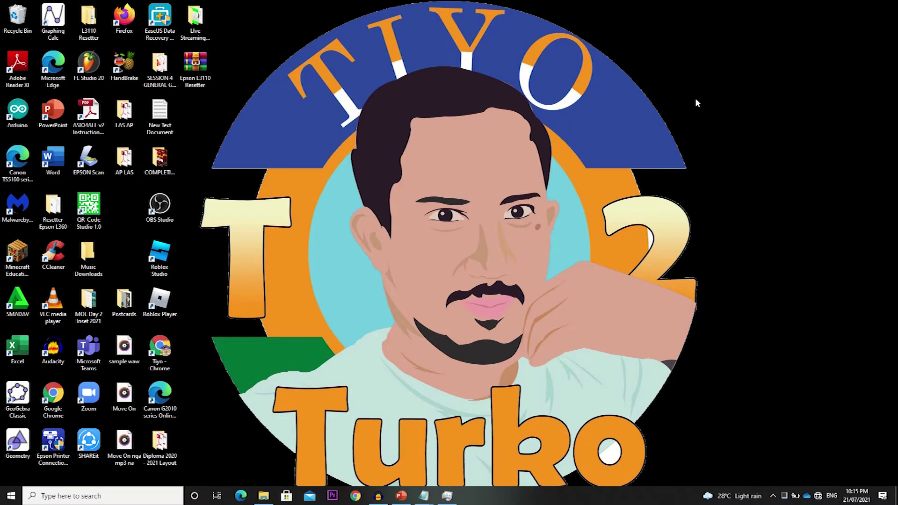
Step: Refresh the desktop and open the Epson L3110 Resetter archive, moving its window clear of the desktop icons
right_click(671, 78)
click(704, 109)
double_click(206, 74)
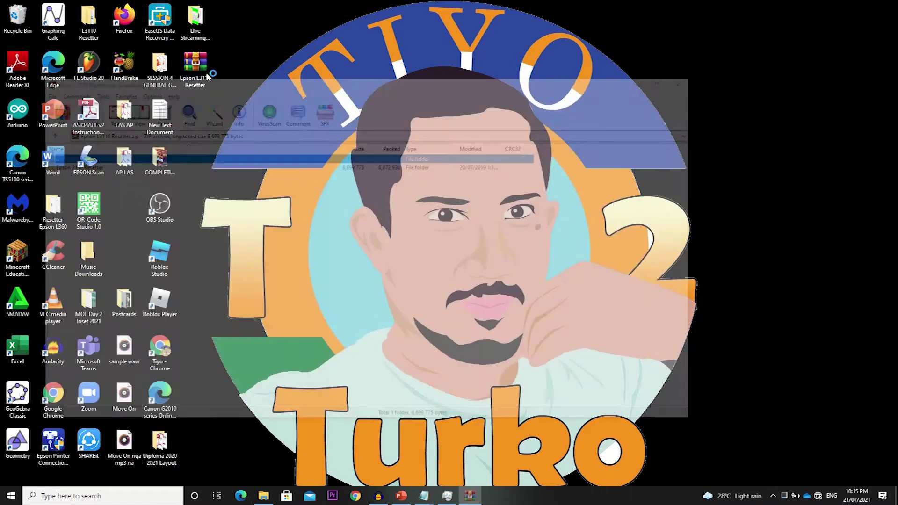
click(628, 97)
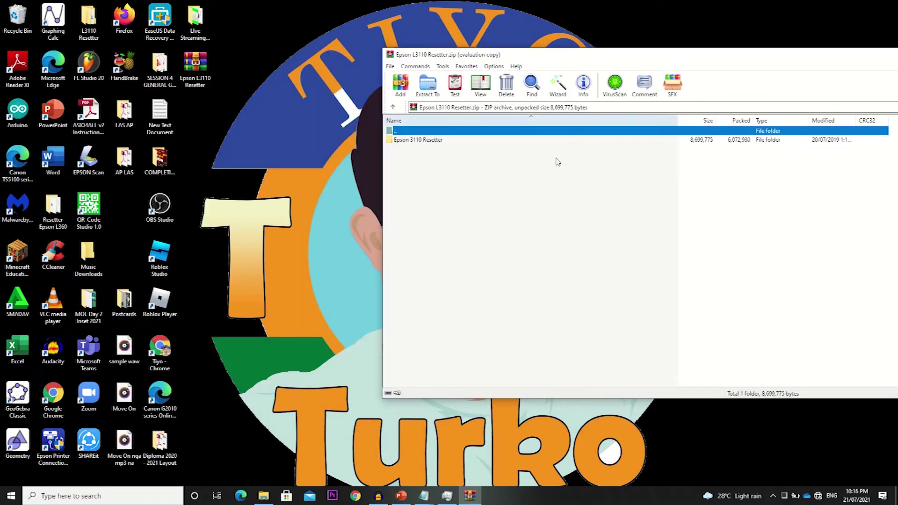
click(420, 141)
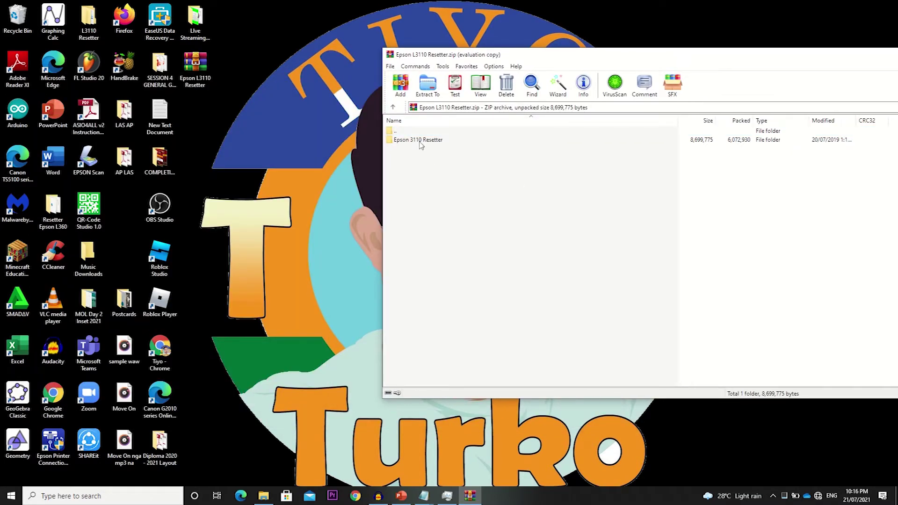
Step: Create a desktop folder named Resetter L3110 Epson and place it below the Epson L3110 Resetter archive
right_click(224, 126)
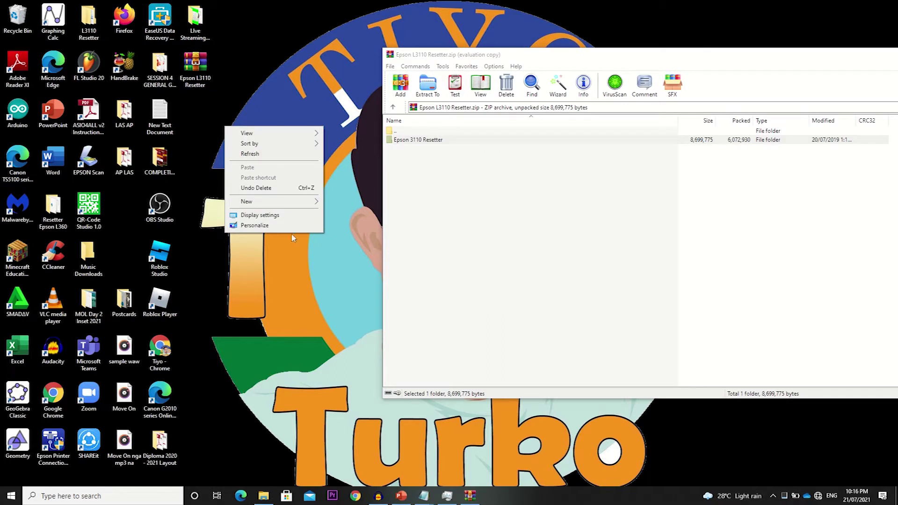
mouse_move(281, 203)
click(369, 203)
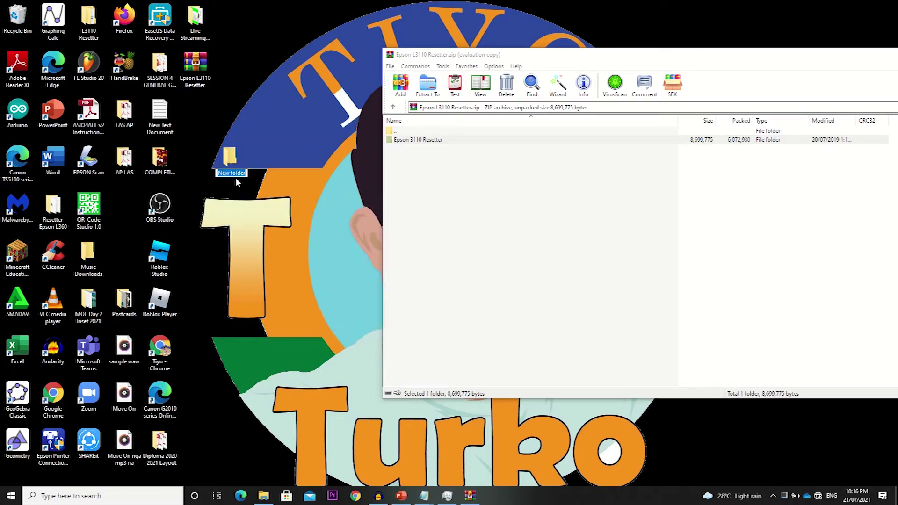
key(BackSpace)
text(Resetter L3110 Epson)
key(Return)
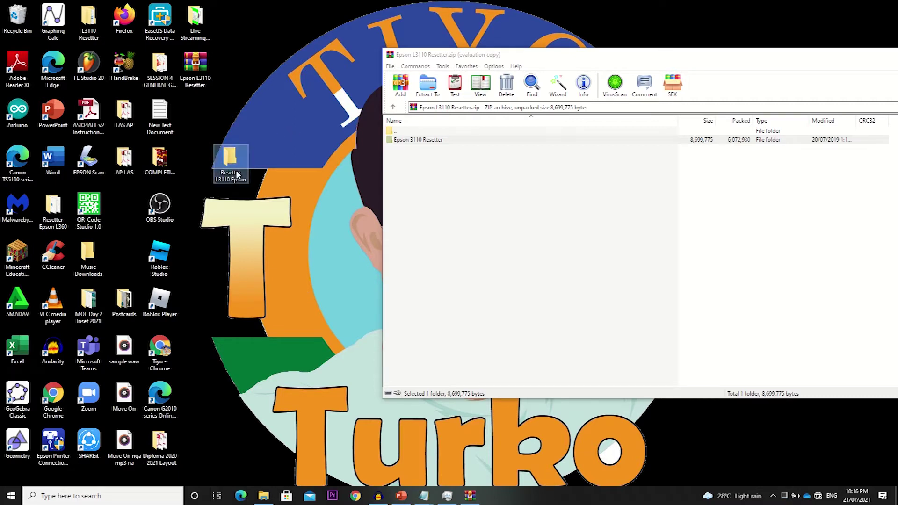
drag(233, 160, 201, 108)
click(504, 193)
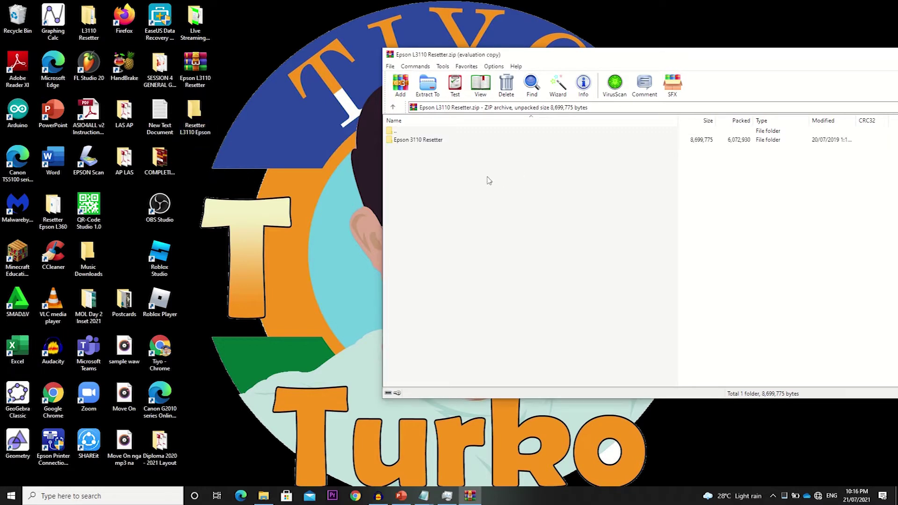
Step: Start extracting the archive's Epson 3110 Resetter folder into the Resetter L3110 Epson folder, moving the password dialog aside
click(418, 142)
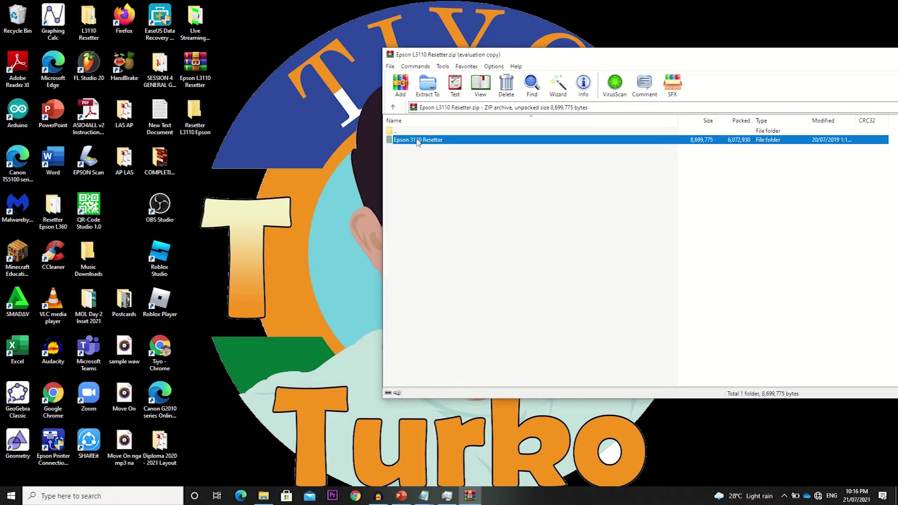
drag(416, 142, 201, 125)
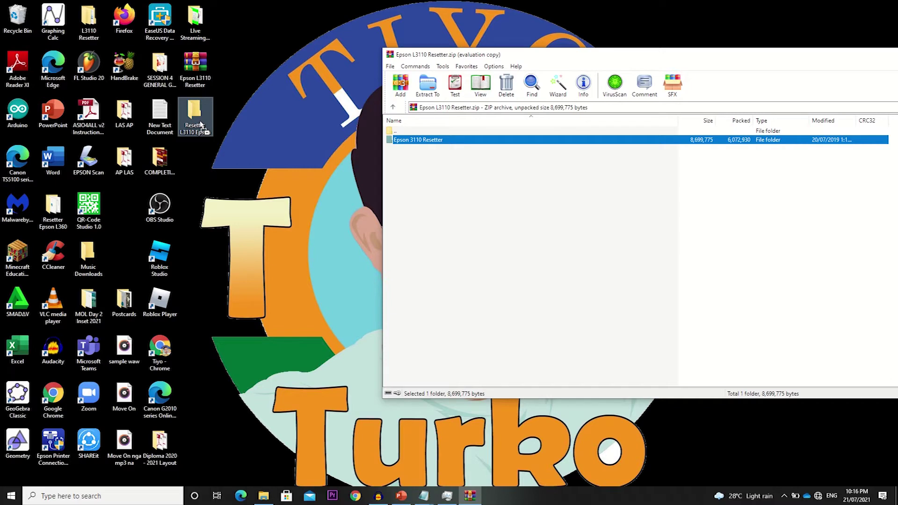
drag(201, 126, 201, 125)
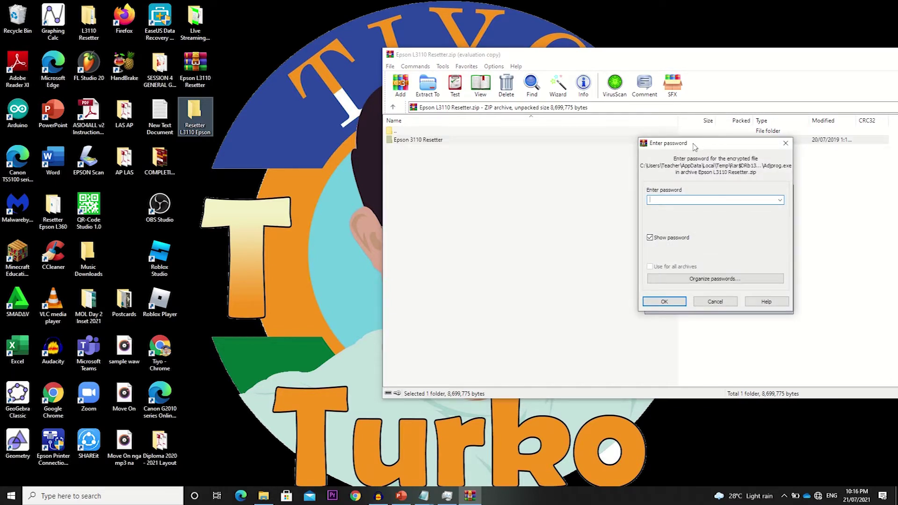
drag(692, 142, 423, 86)
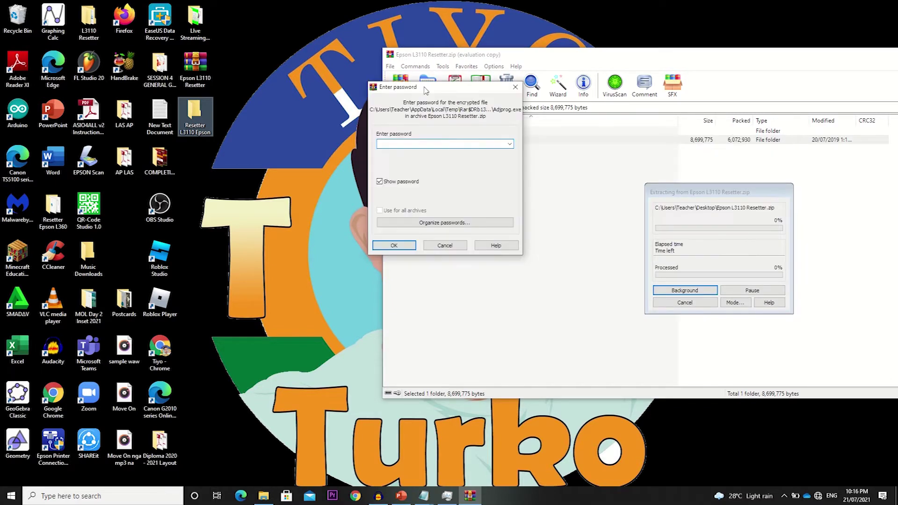
Step: Copy the archive password from the Password text file and enter it in the extraction's password field
click(423, 496)
click(374, 451)
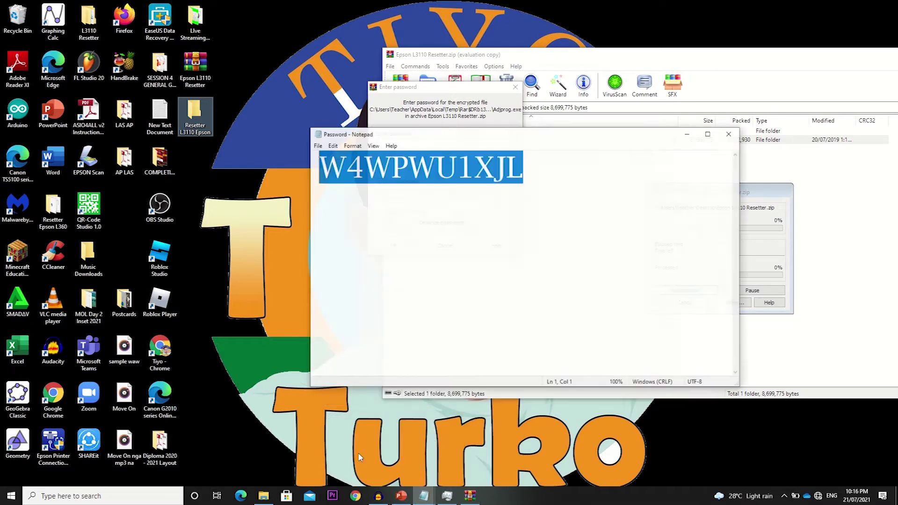
click(487, 243)
drag(552, 162, 258, 164)
key(ctrl+c)
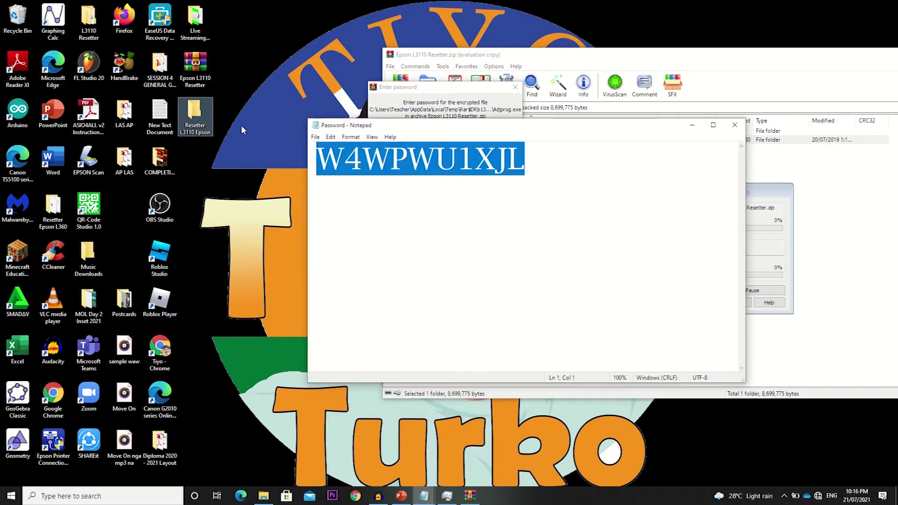
click(691, 125)
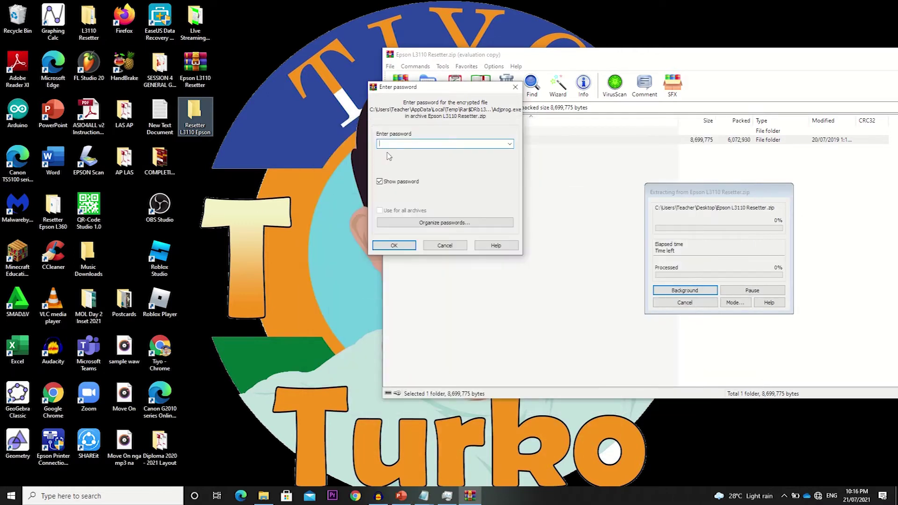
key(ctrl+v)
click(394, 244)
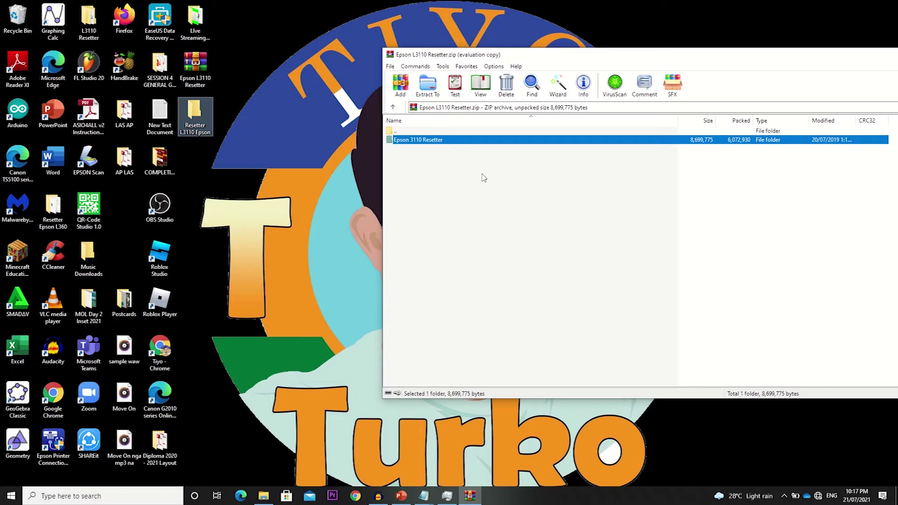
Step: Minimize the archive window and open the innermost Keygen folder inside the extracted Epson 3110 Resetter folder
click(465, 197)
drag(768, 61, 691, 84)
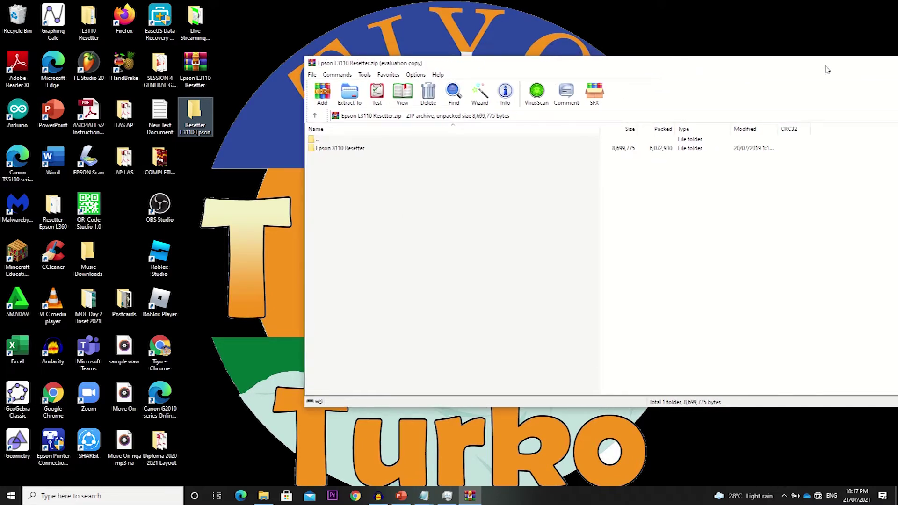
click(869, 78)
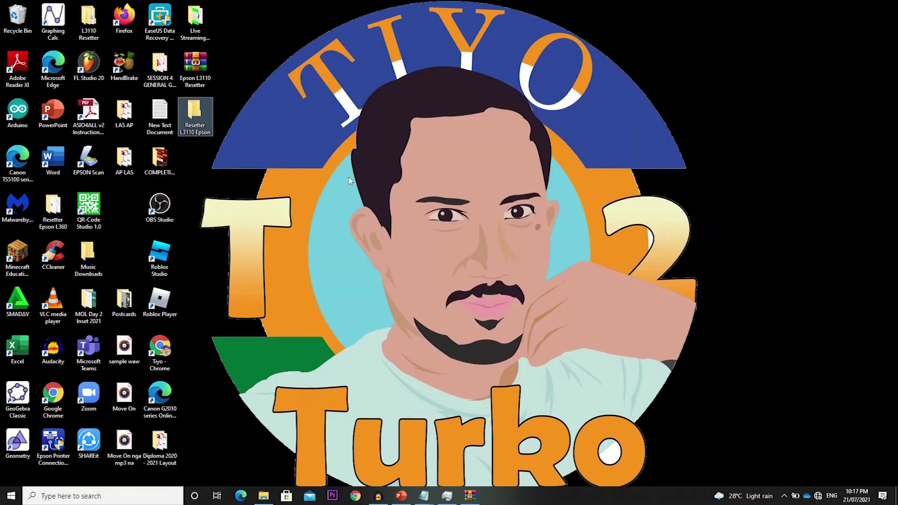
double_click(203, 121)
click(450, 112)
double_click(450, 111)
double_click(441, 120)
double_click(446, 110)
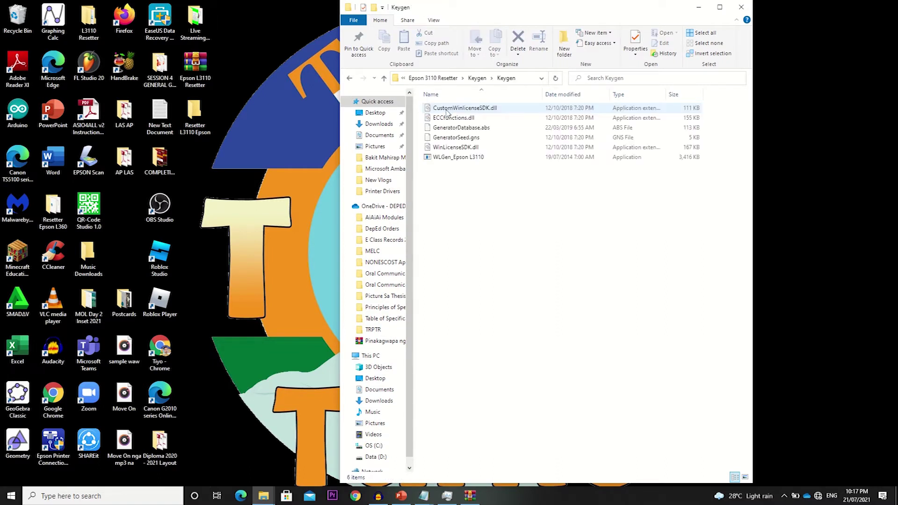
Step: Run WLGen_Epson L3110 as administrator, minimize the Keygen folder window and reposition the generator window
double_click(437, 158)
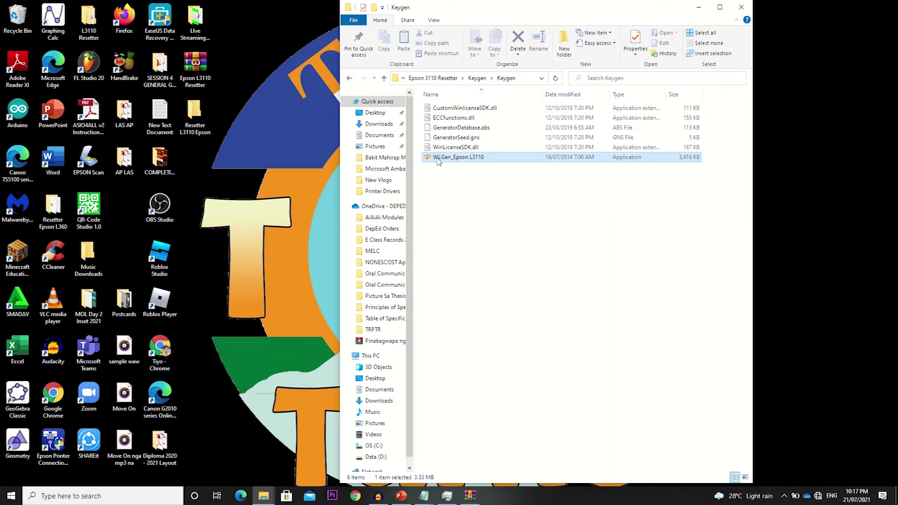
right_click(436, 158)
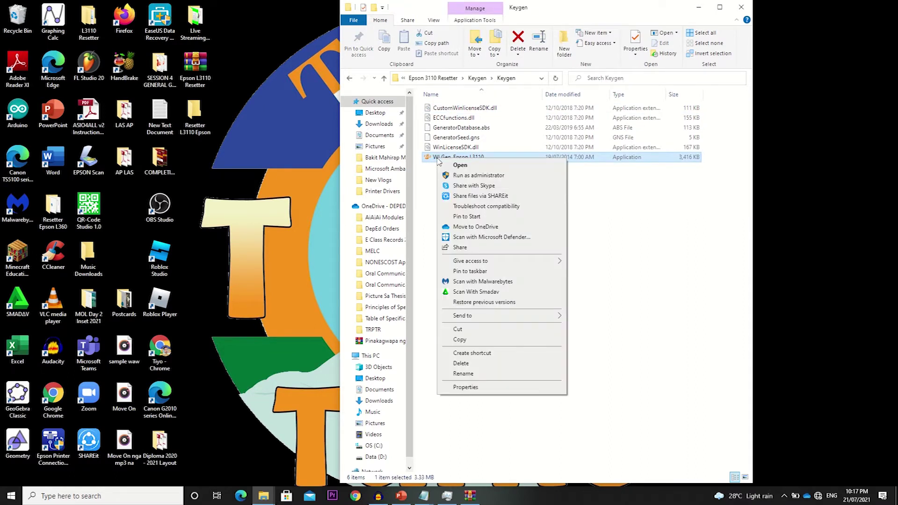
click(461, 174)
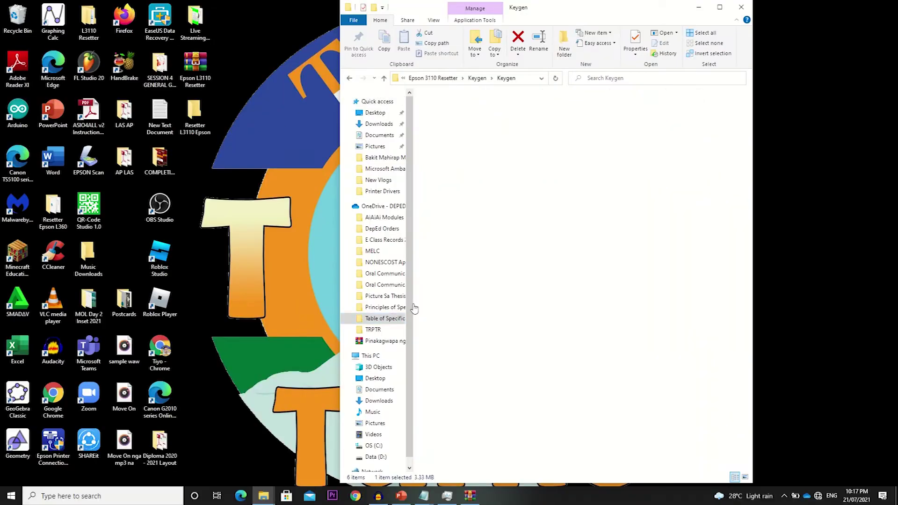
click(397, 318)
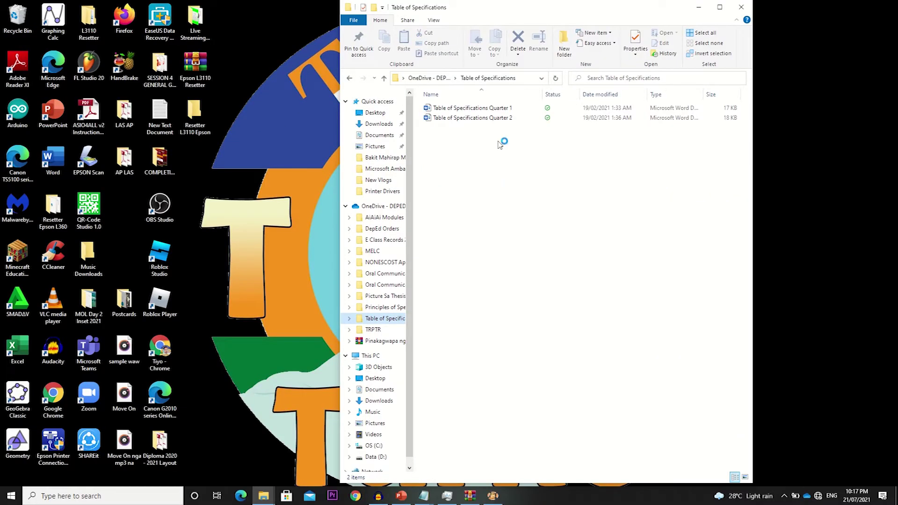
click(349, 78)
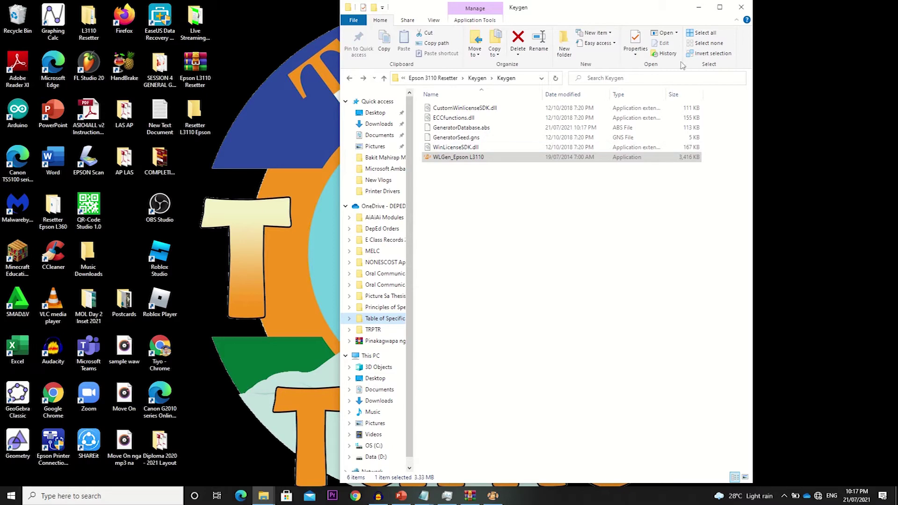
click(699, 7)
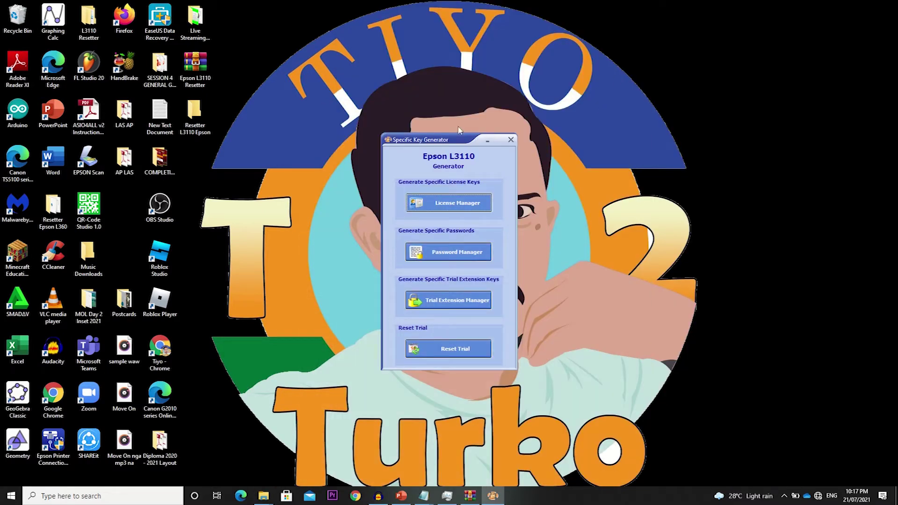
drag(445, 140, 412, 103)
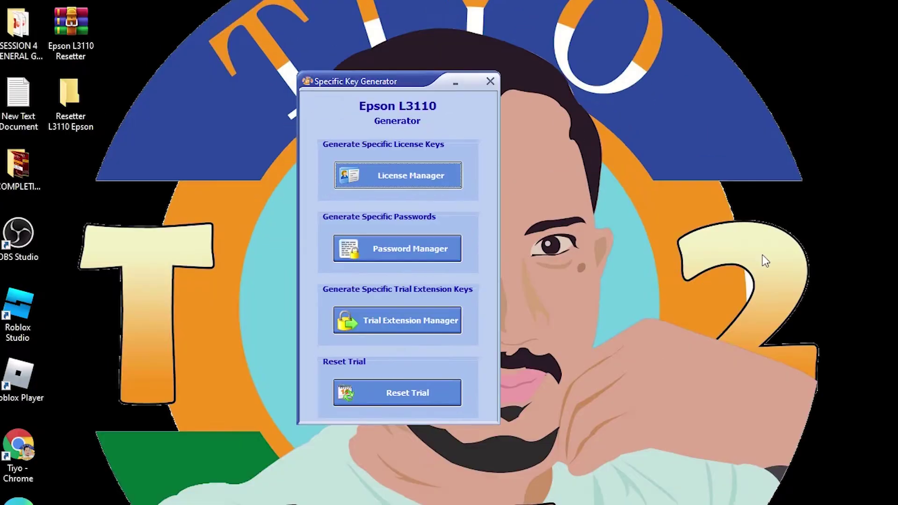
Step: Start a new license in the License Manager and enter the customer's name and the company name
click(402, 178)
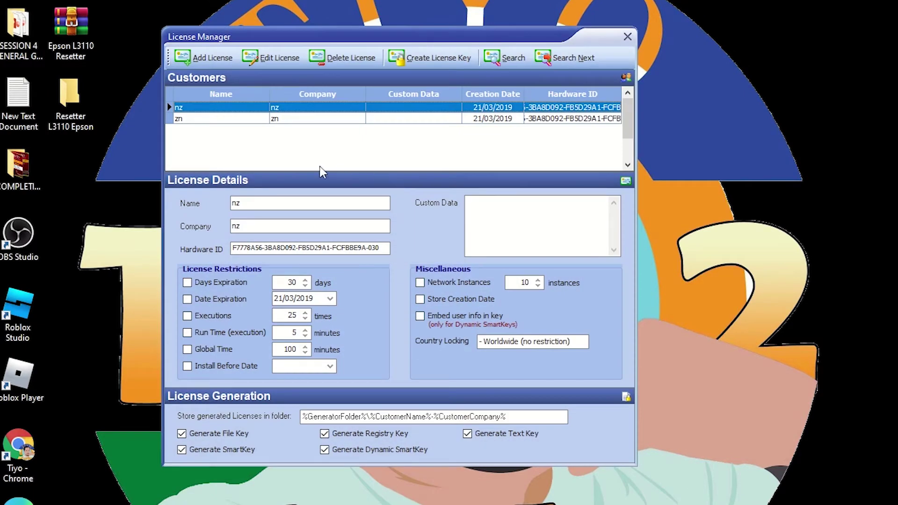
click(199, 59)
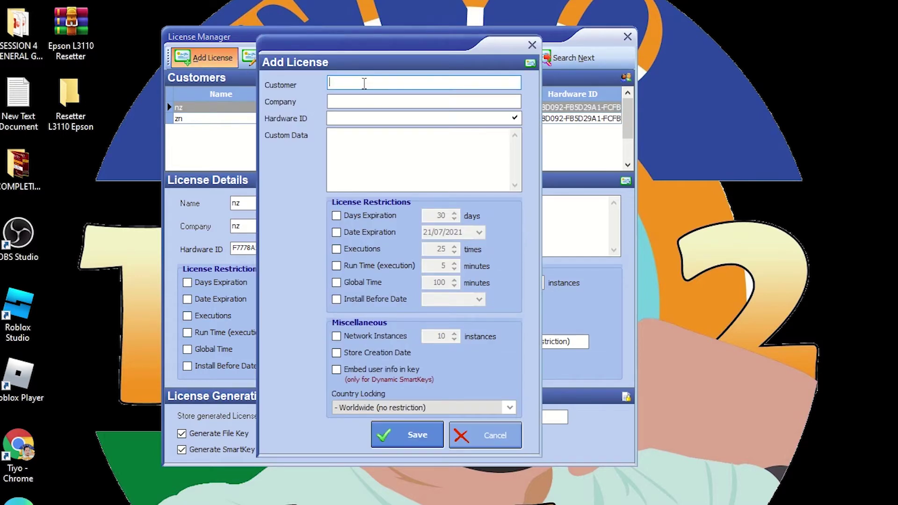
text(Tiyo)
key(Tab)
text(Tur)
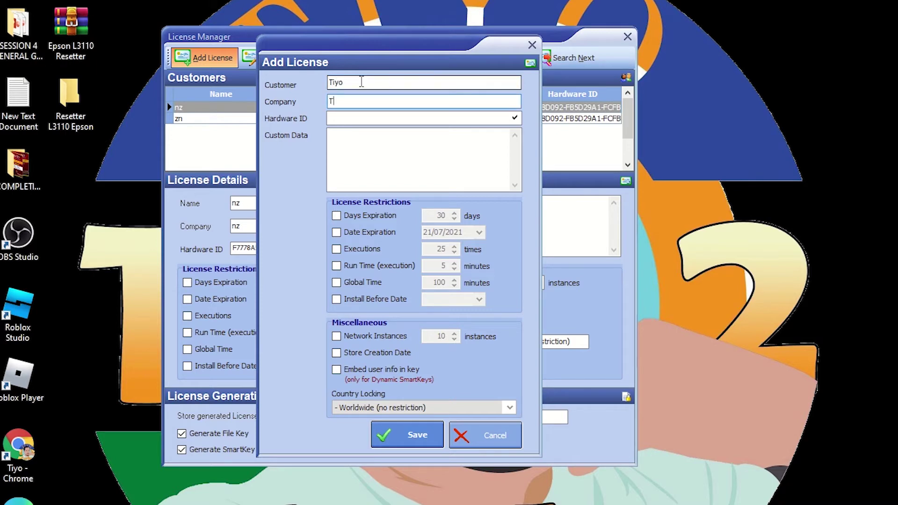
text(ko)
key(Tab)
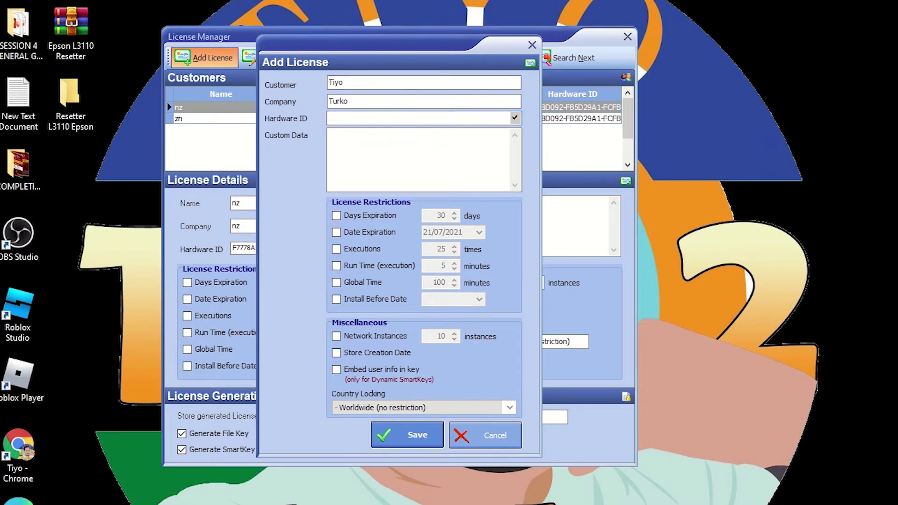
Step: Copy the hardware ID from the For Epson L3110 Reset note into the license's Hardware ID field and save the entry
key(alt+Tab)
drag(762, 253, 258, 170)
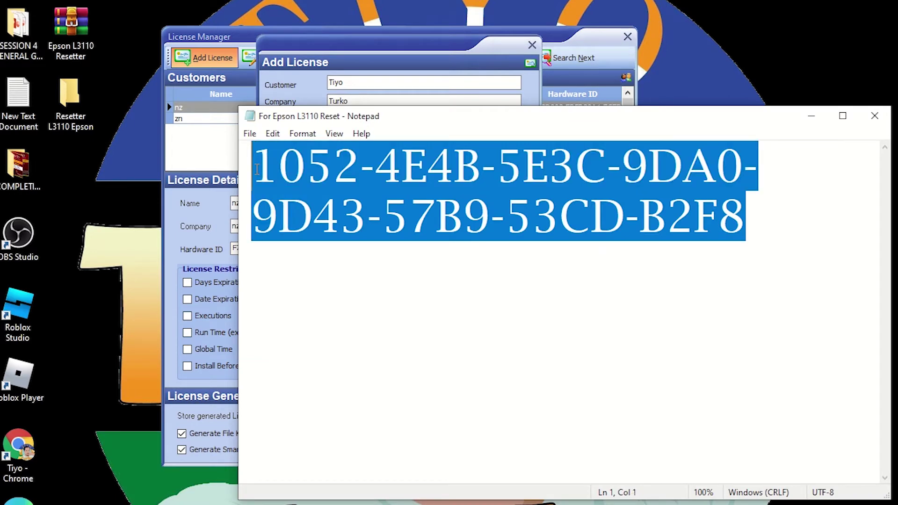
click(811, 116)
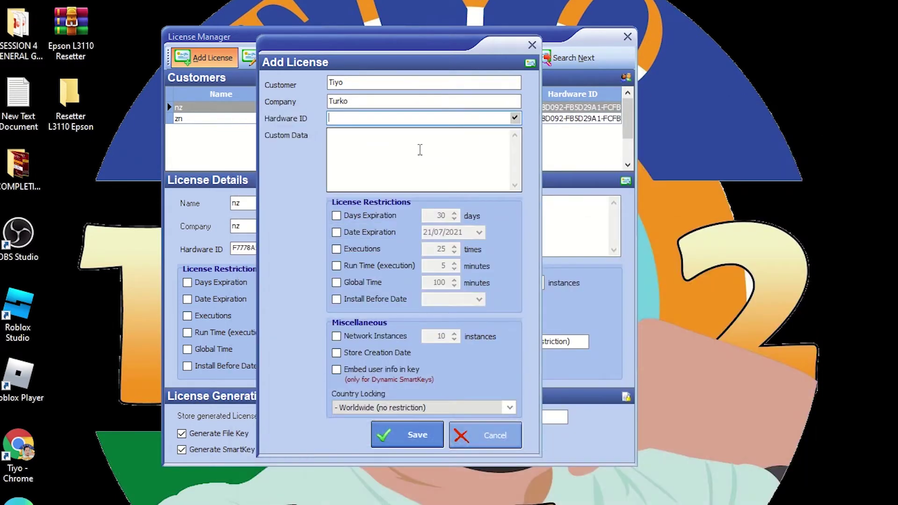
key(ctrl+v)
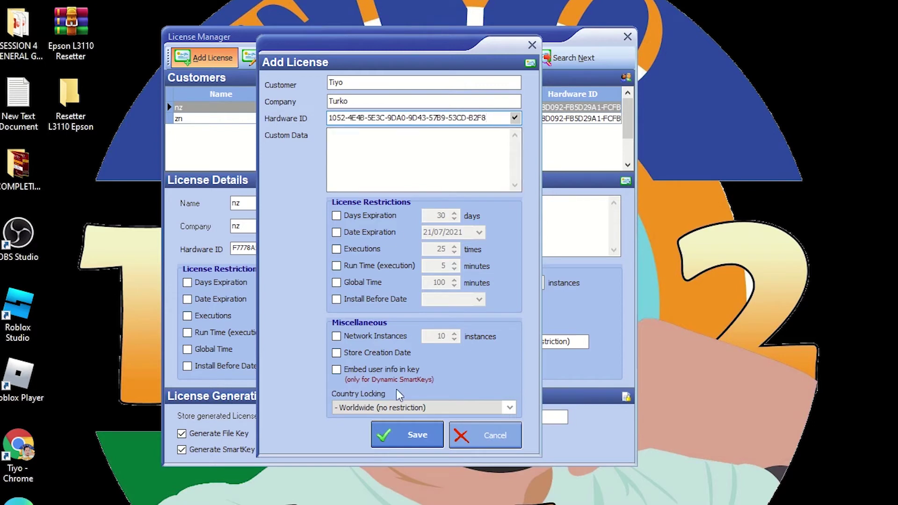
click(398, 439)
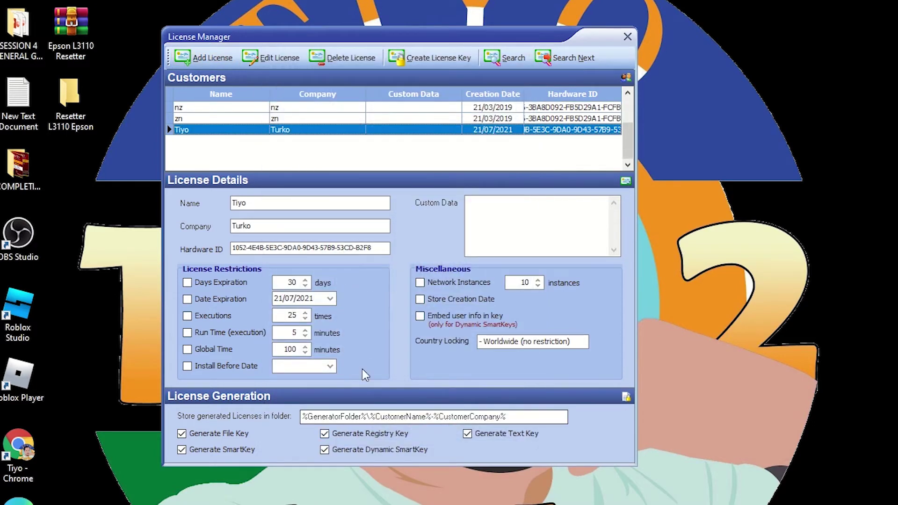
Step: Create the license key for the newly added customer and bring up the Keygen folder window
click(443, 59)
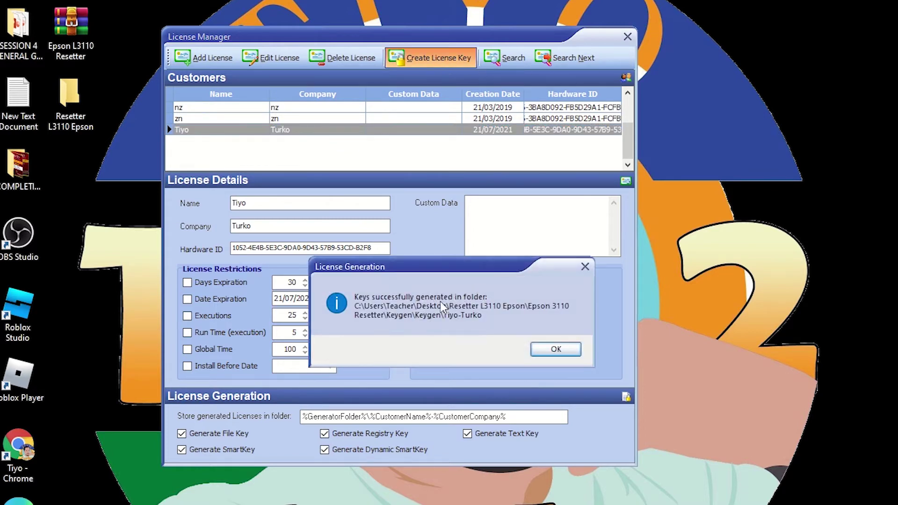
click(556, 349)
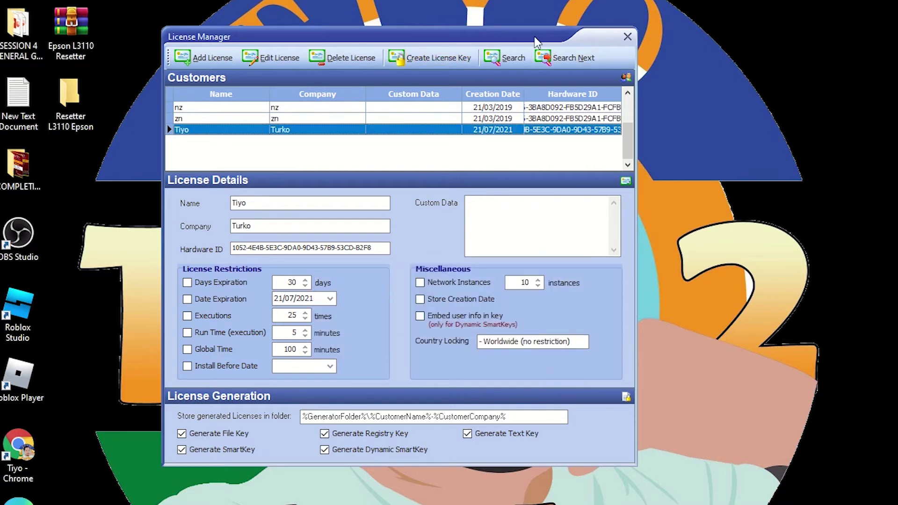
mouse_move(264, 496)
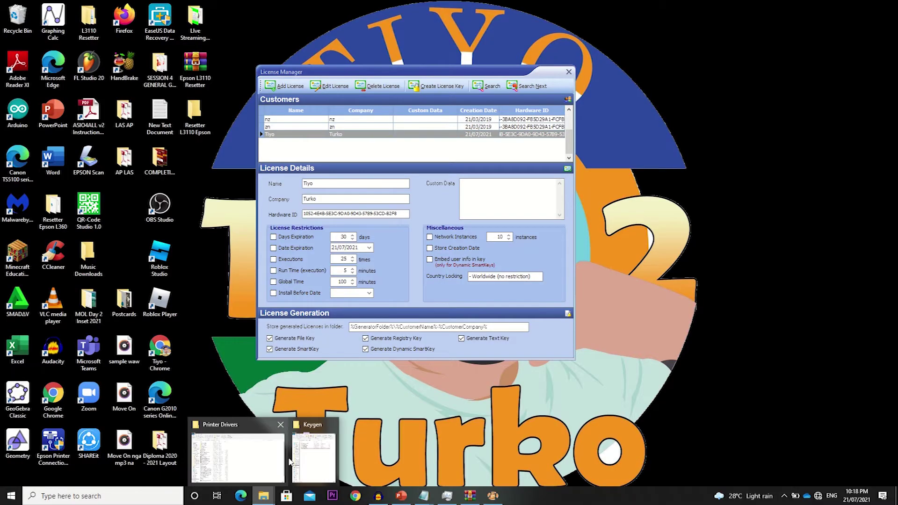
click(305, 460)
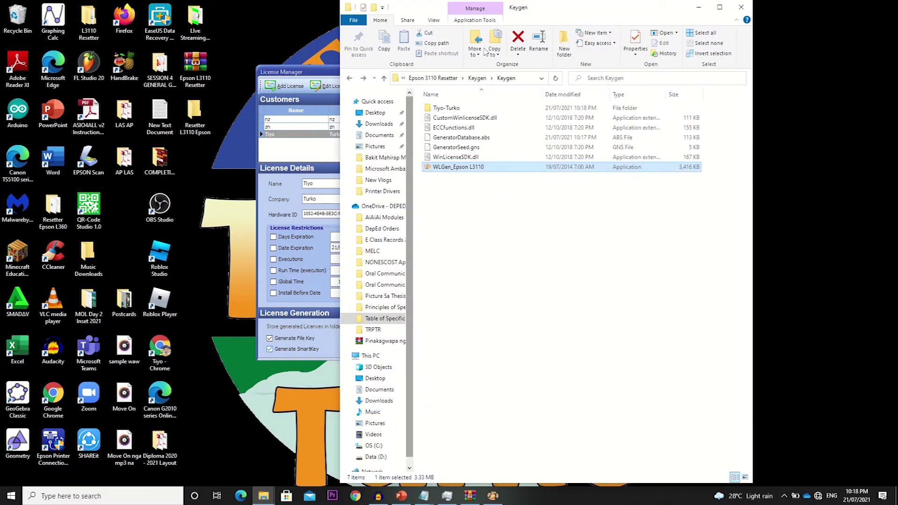
click(445, 79)
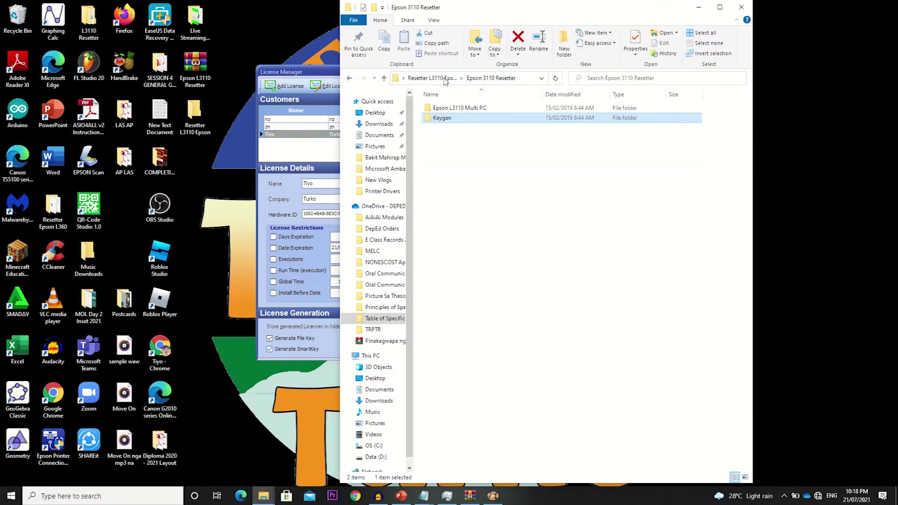
double_click(447, 108)
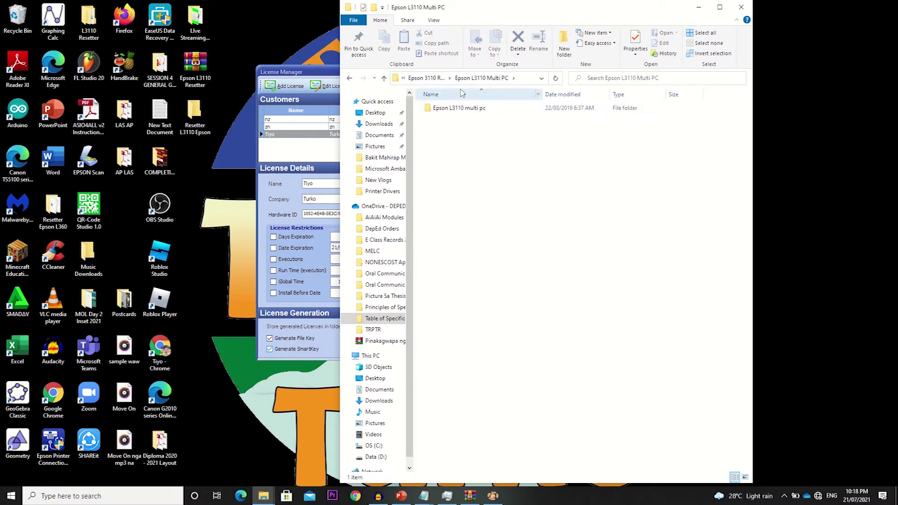
click(430, 79)
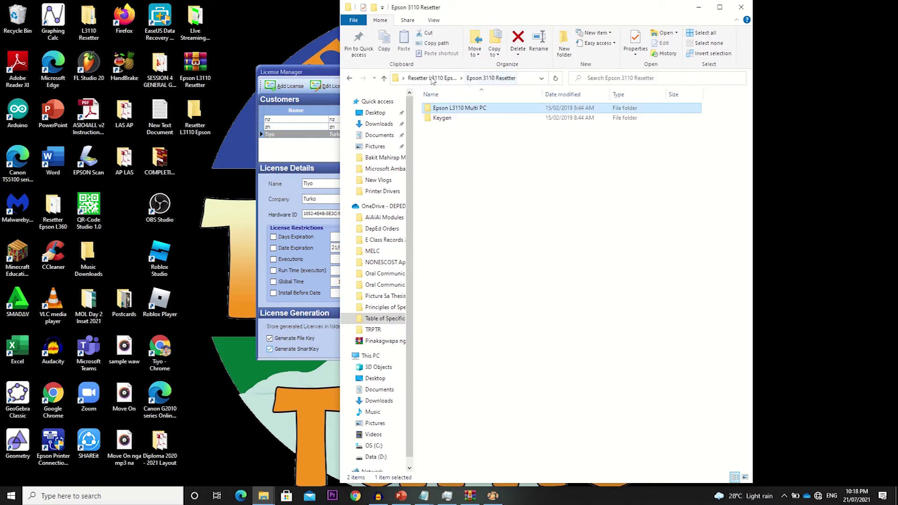
double_click(443, 118)
double_click(445, 111)
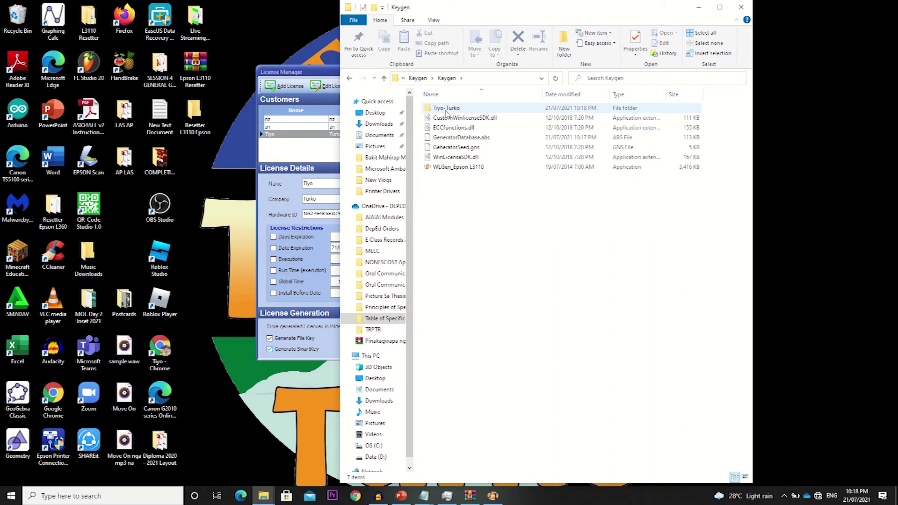
Step: Open the newly generated license folder inside Keygen and copy all of its files
double_click(448, 112)
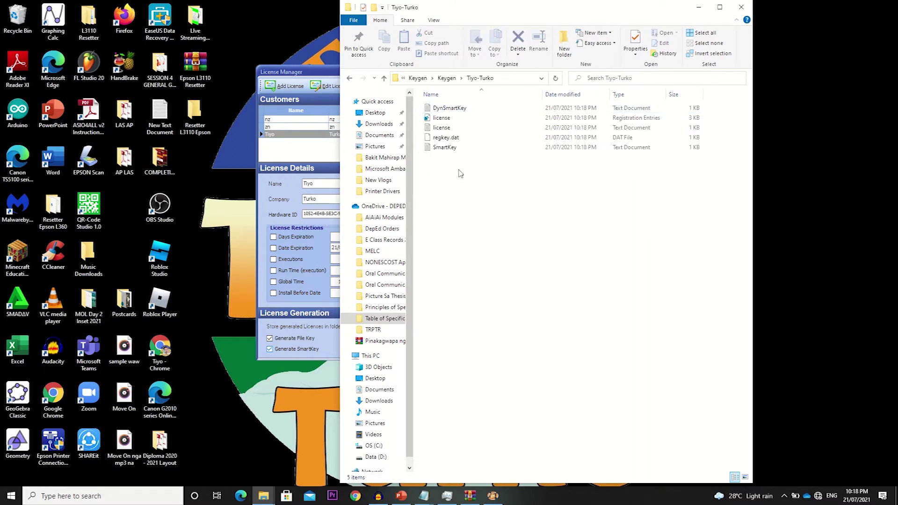
drag(457, 169, 448, 151)
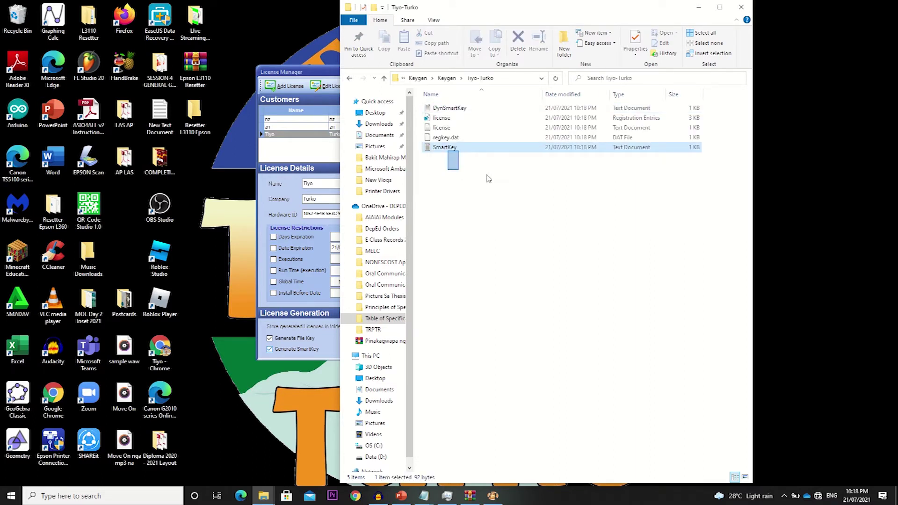
key(ctrl+a)
right_click(463, 149)
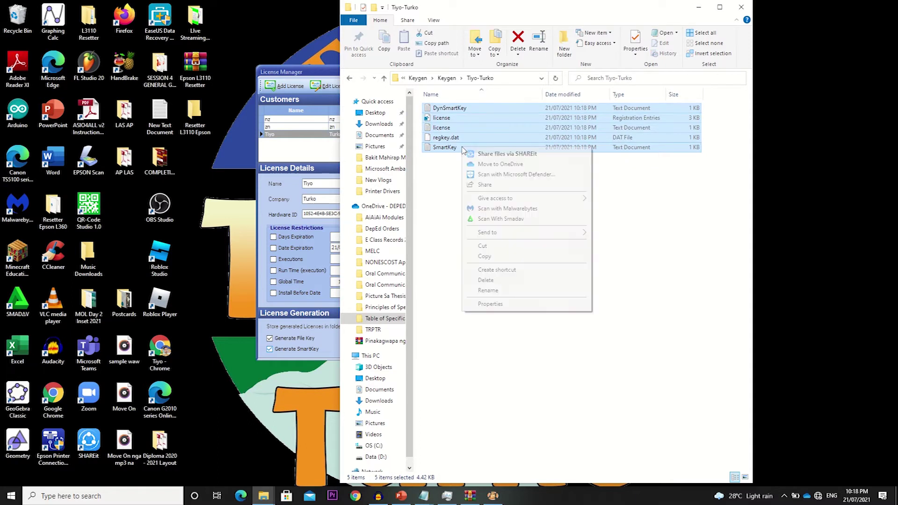
Step: Paste the license files into the innermost Epson L3110 multi pc folder, replacing the existing files with the same names
click(417, 78)
click(418, 79)
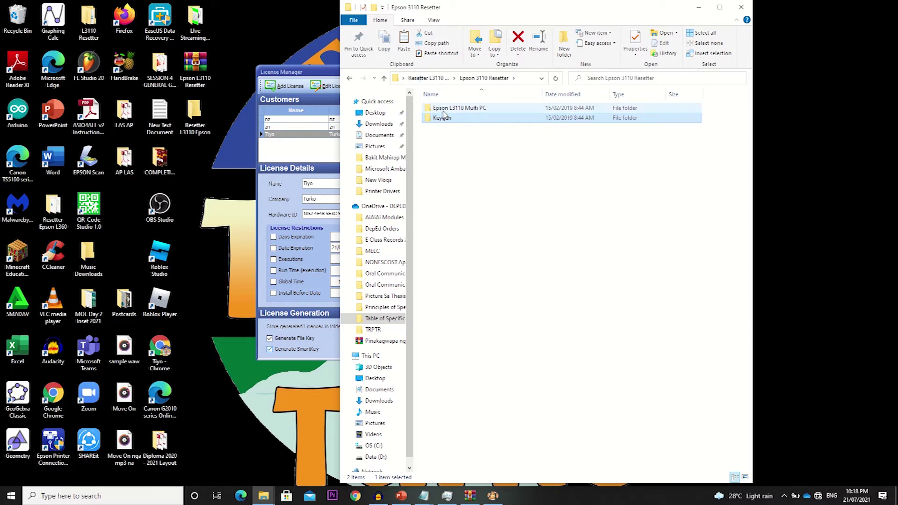
double_click(445, 110)
double_click(445, 109)
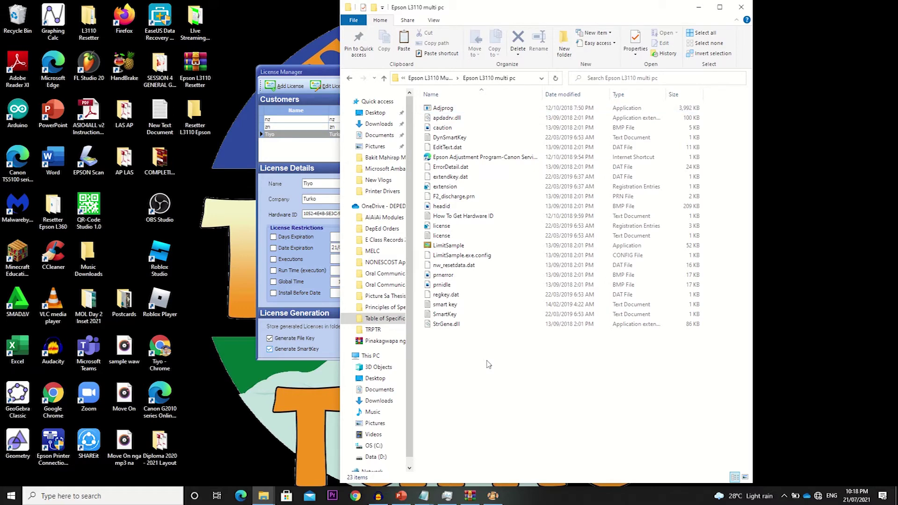
key(ctrl+v)
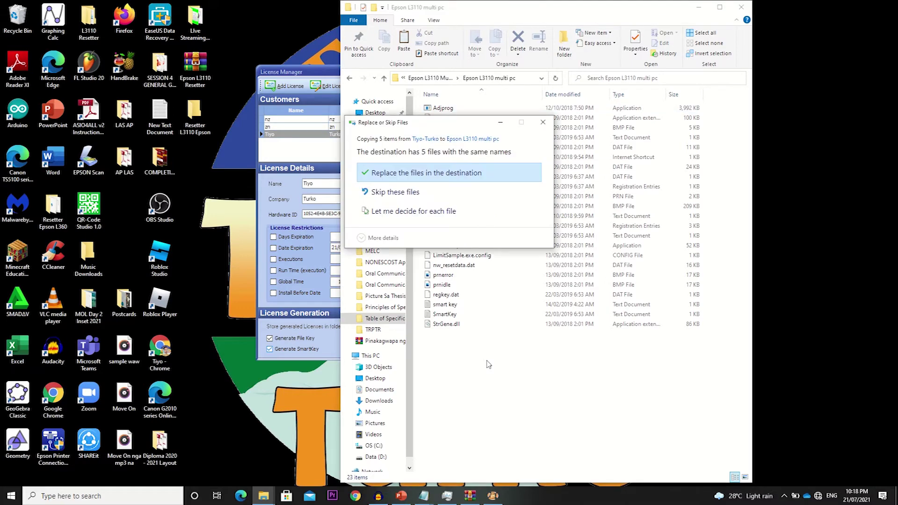
click(402, 174)
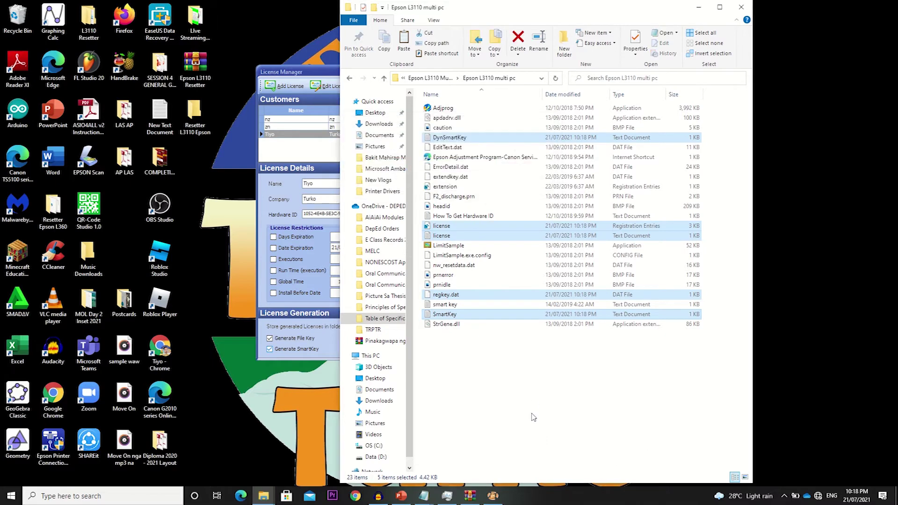
click(534, 416)
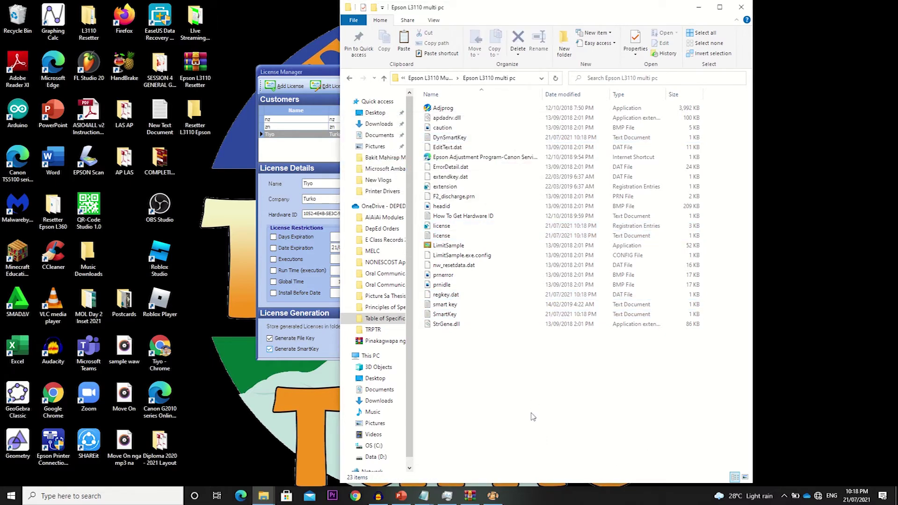
Step: Run Adjprog as administrator, dismiss the registration notice and reposition the Adjustment Program window
click(460, 109)
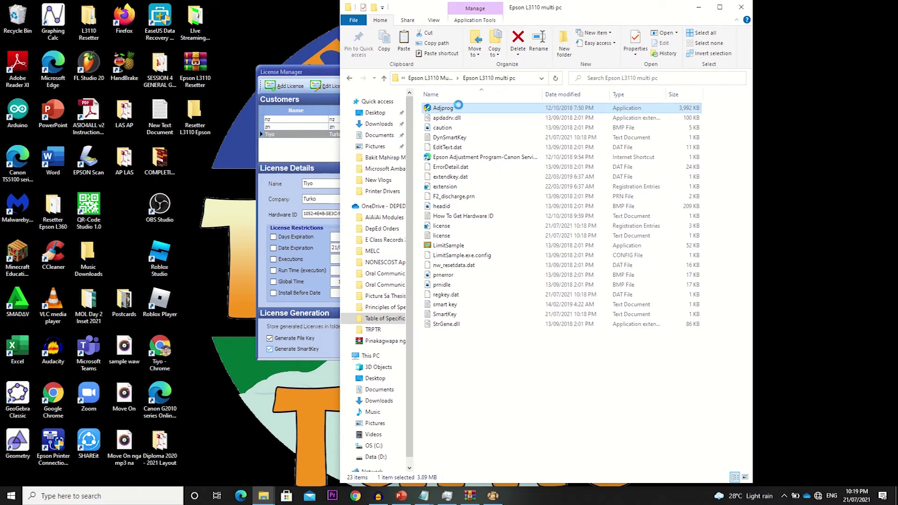
right_click(459, 108)
click(492, 124)
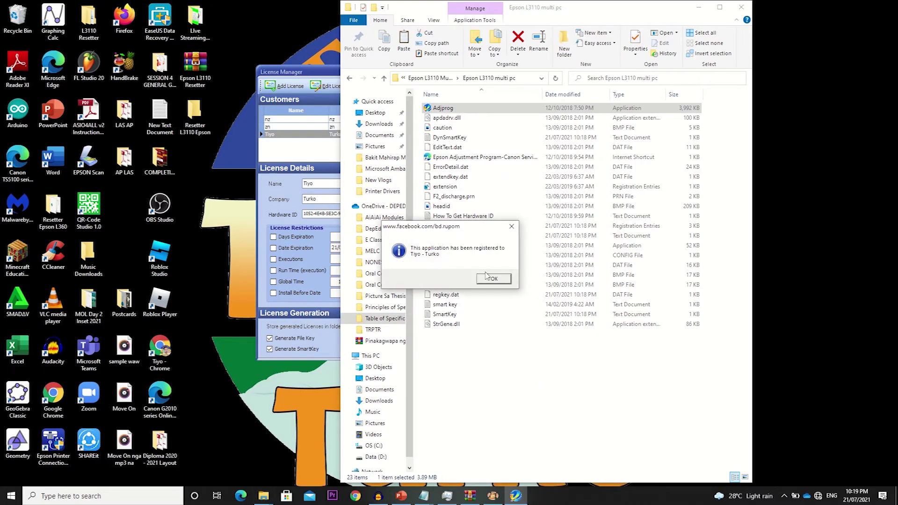
click(494, 279)
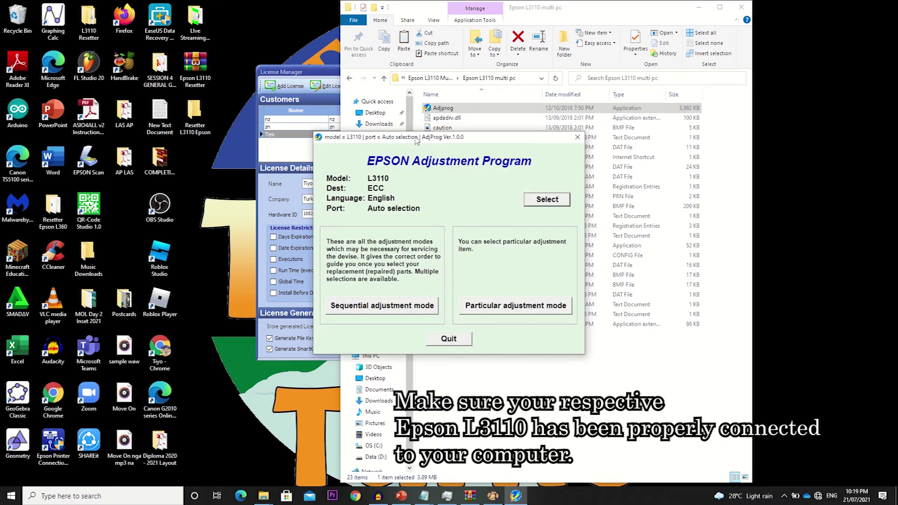
drag(416, 140, 399, 126)
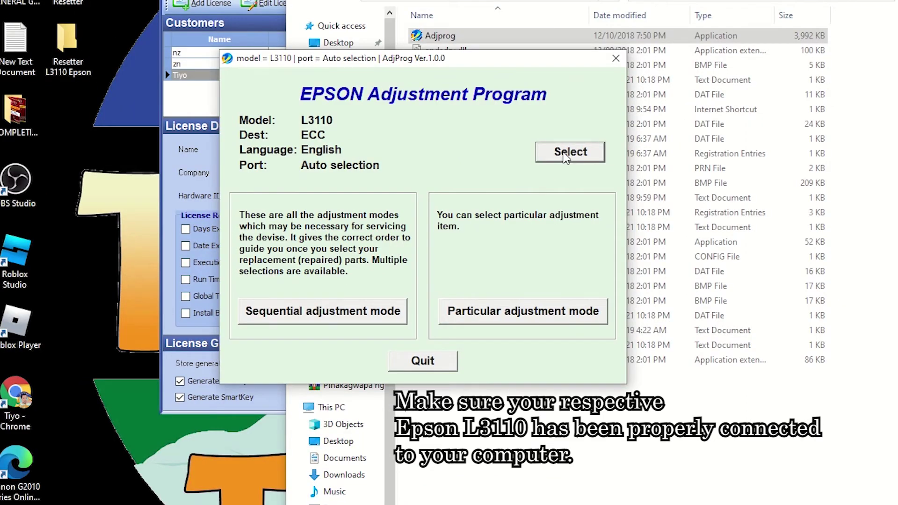
click(566, 154)
click(570, 291)
click(569, 293)
click(600, 269)
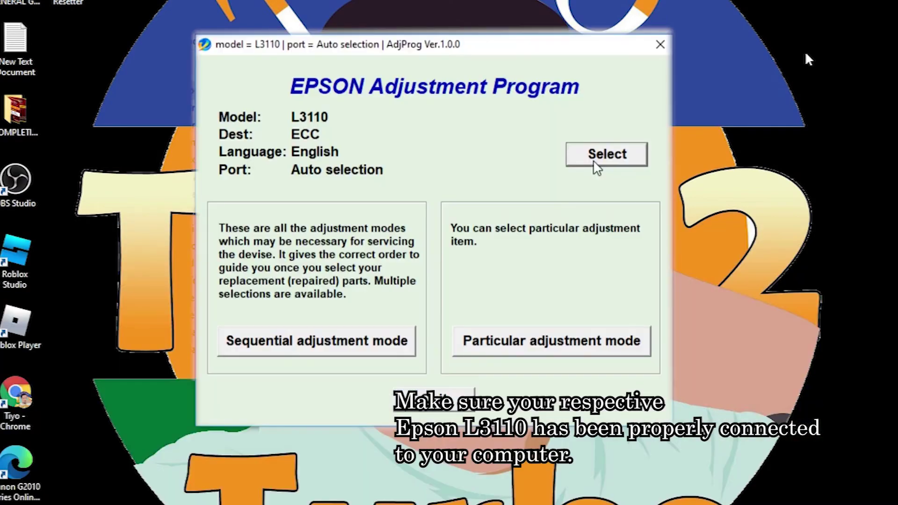
Step: Set the Adjustment Program's port to USB002 (L3110 Series)
click(607, 152)
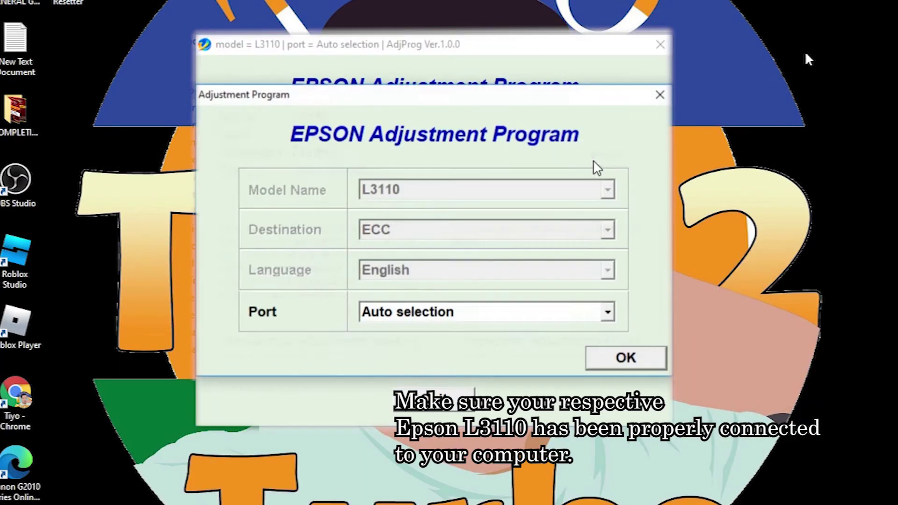
click(608, 313)
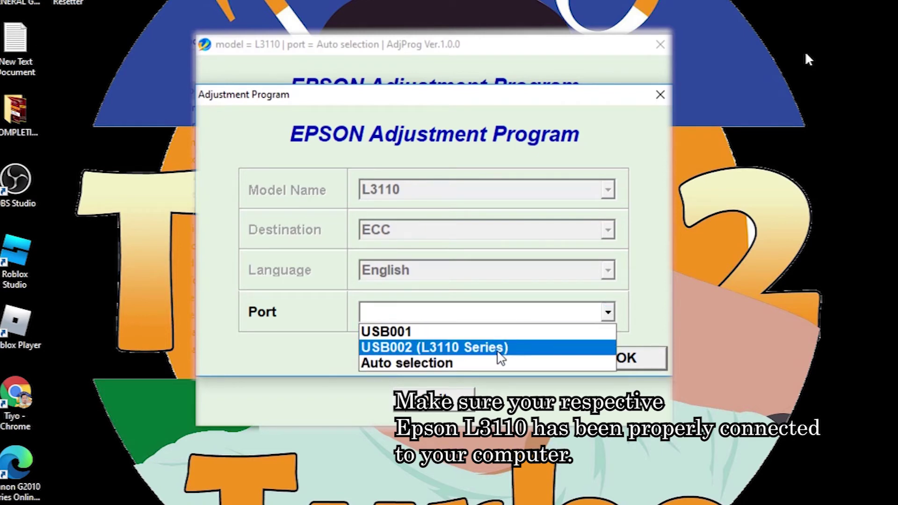
click(497, 352)
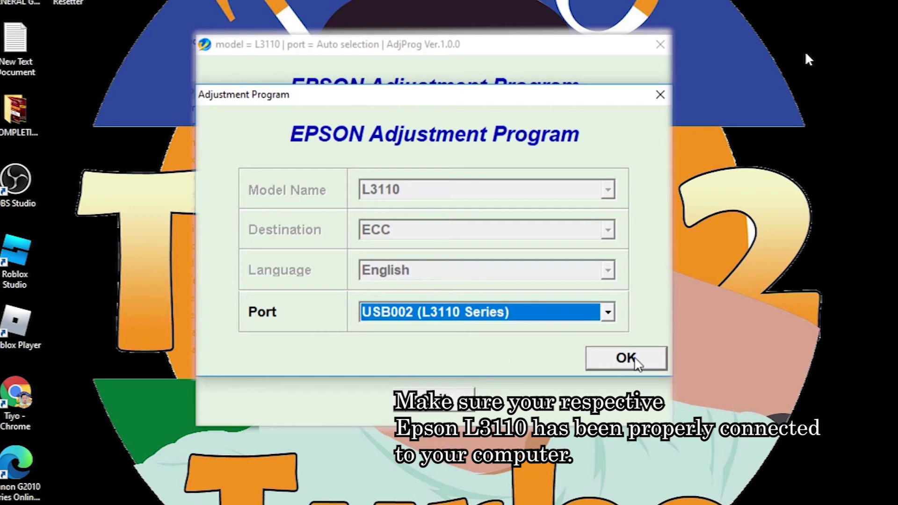
click(649, 359)
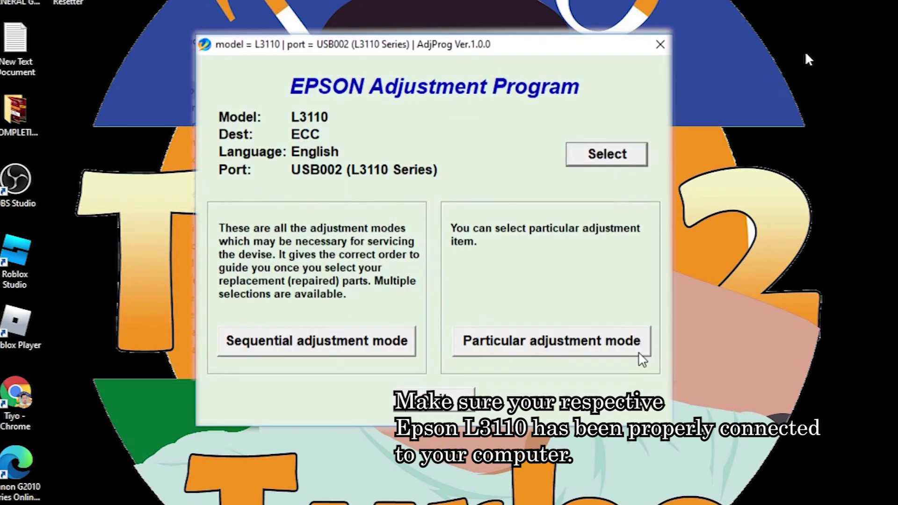
Step: Open the Waste ink pad counter maintenance item in Particular adjustment mode and check the current value with the main pad counter selected
click(524, 353)
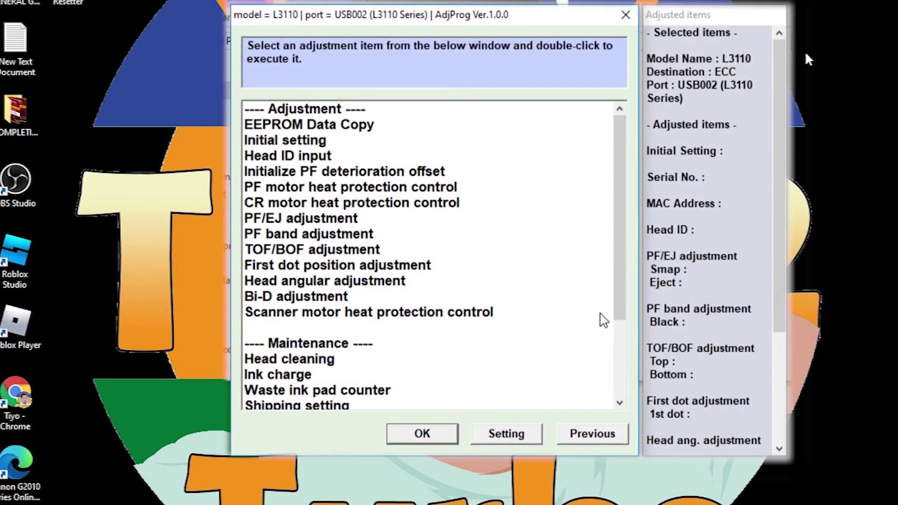
drag(620, 305, 613, 336)
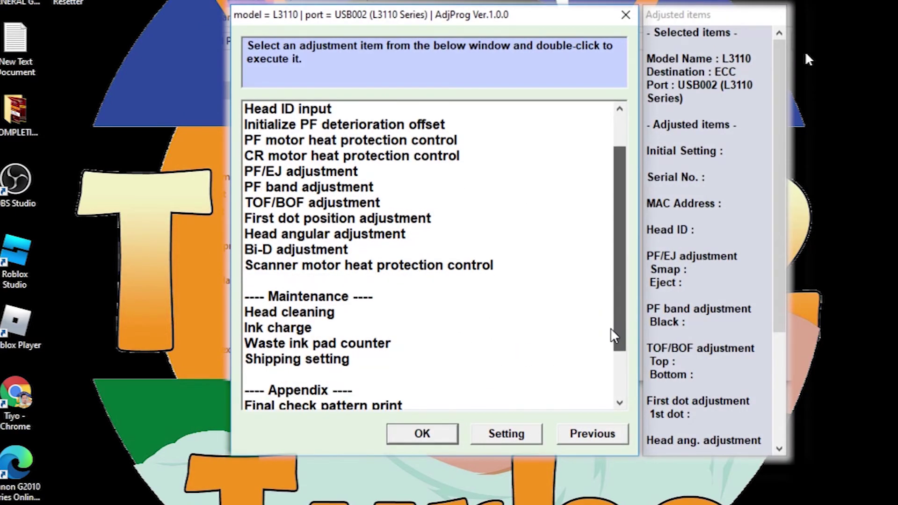
click(348, 346)
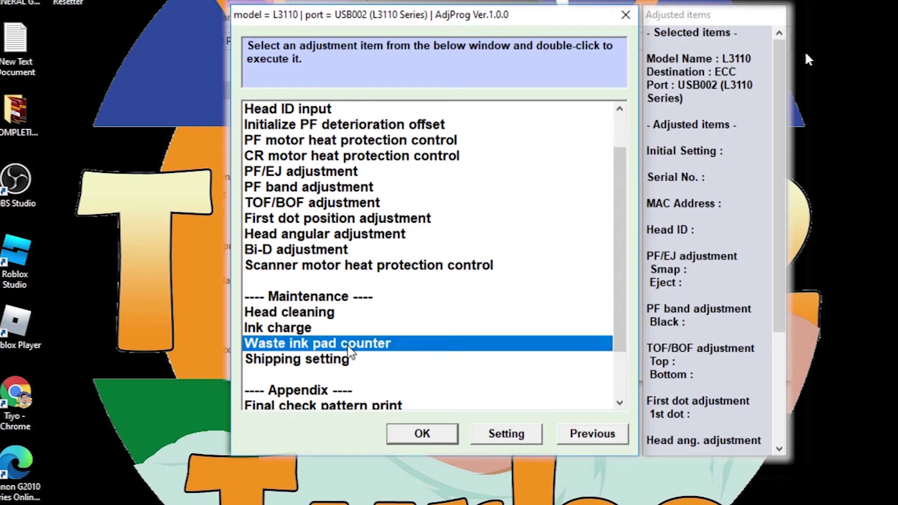
click(438, 438)
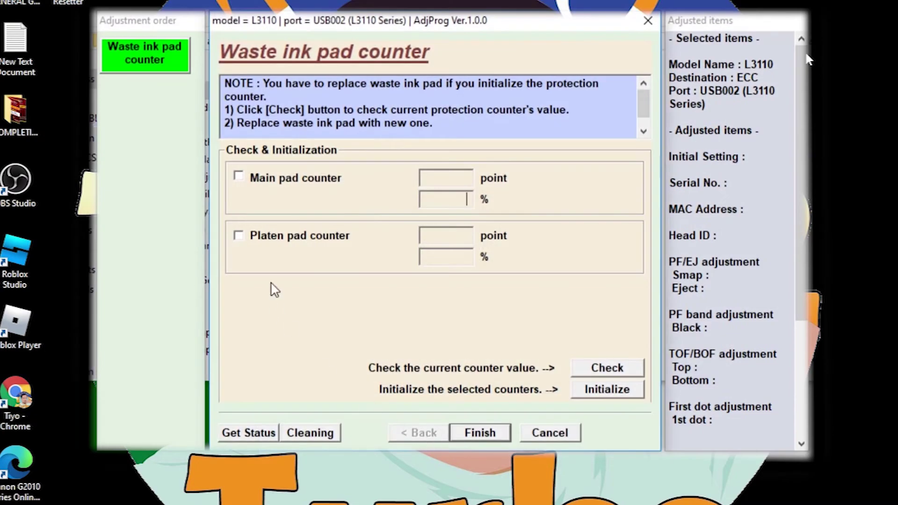
click(238, 176)
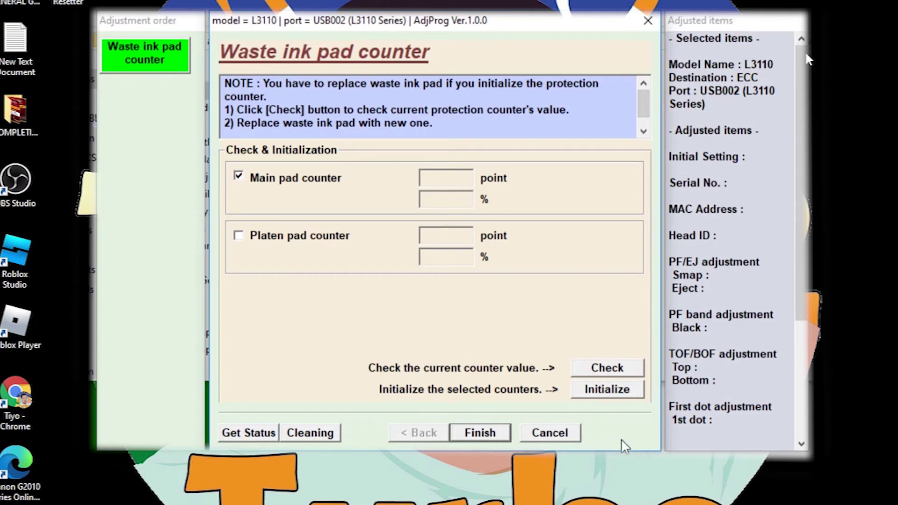
click(603, 374)
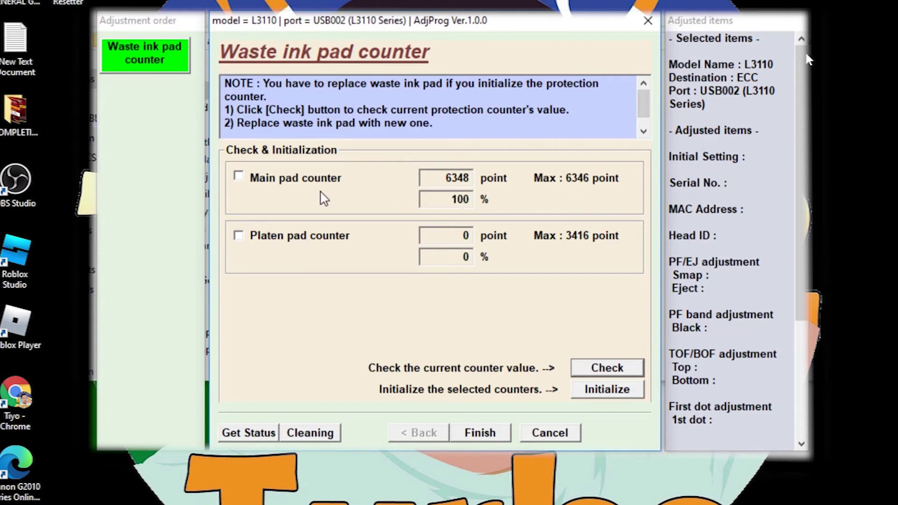
Step: Select both the main pad counter and the platen pad counter, and initialize them
click(239, 177)
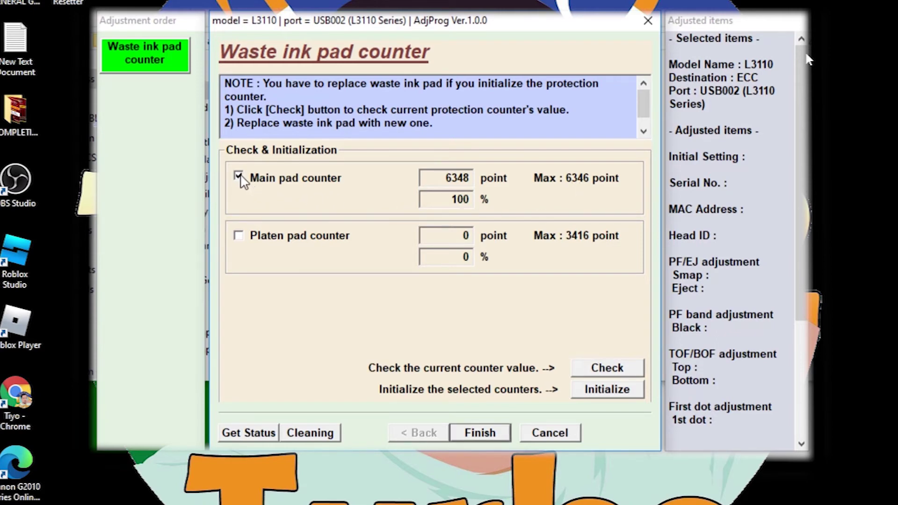
click(239, 235)
click(633, 392)
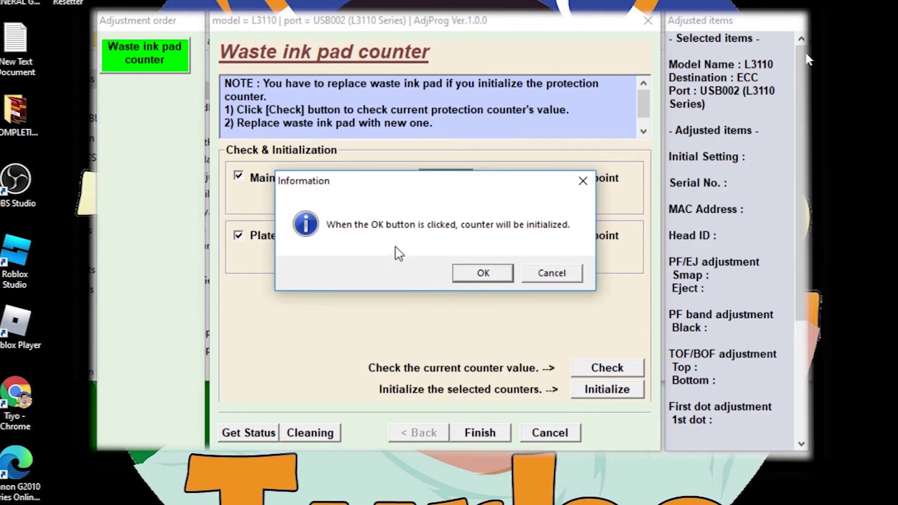
click(483, 273)
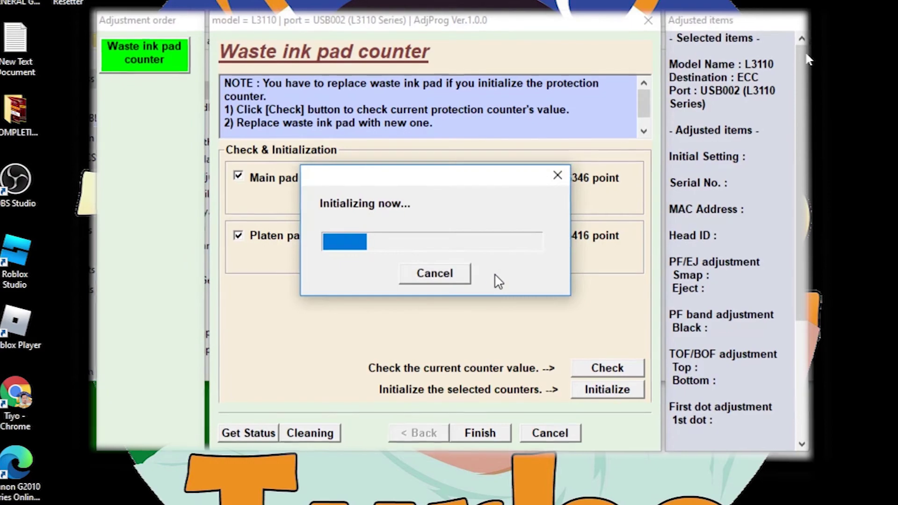